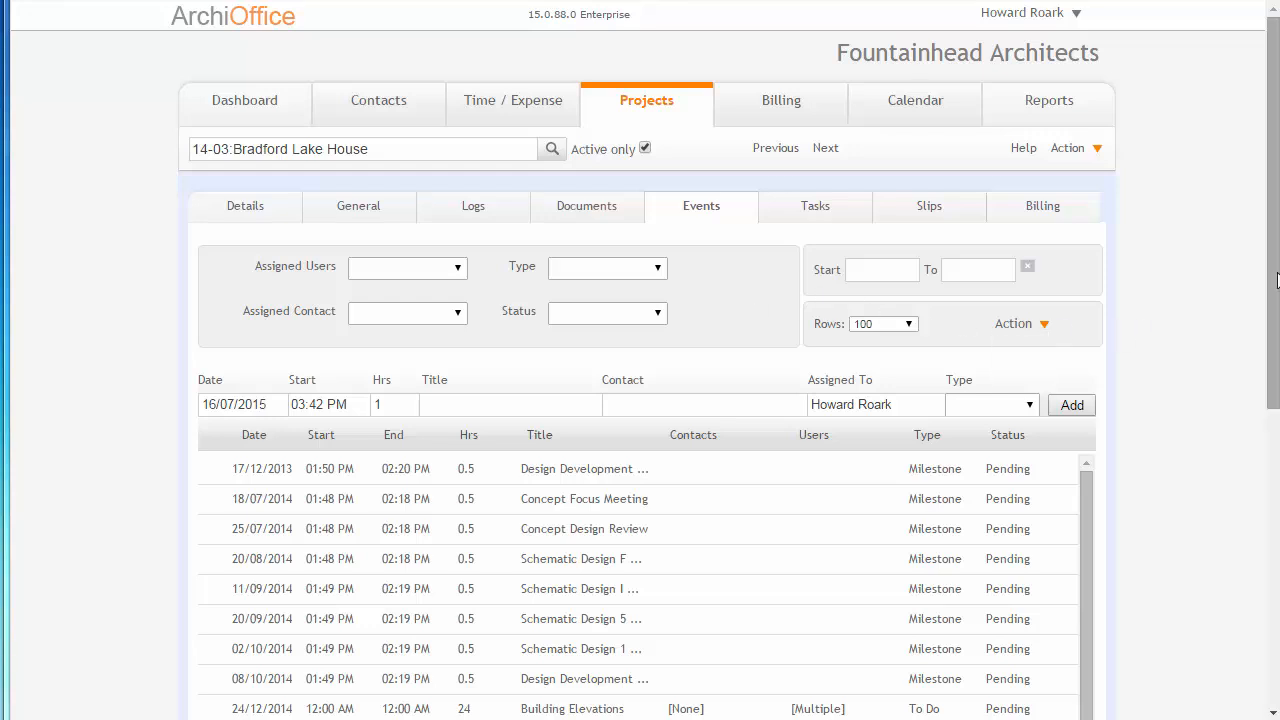
Filter the project's events by each of the three assigned users in turn, and clear the user filter.
drag(1274, 281, 1271, 366)
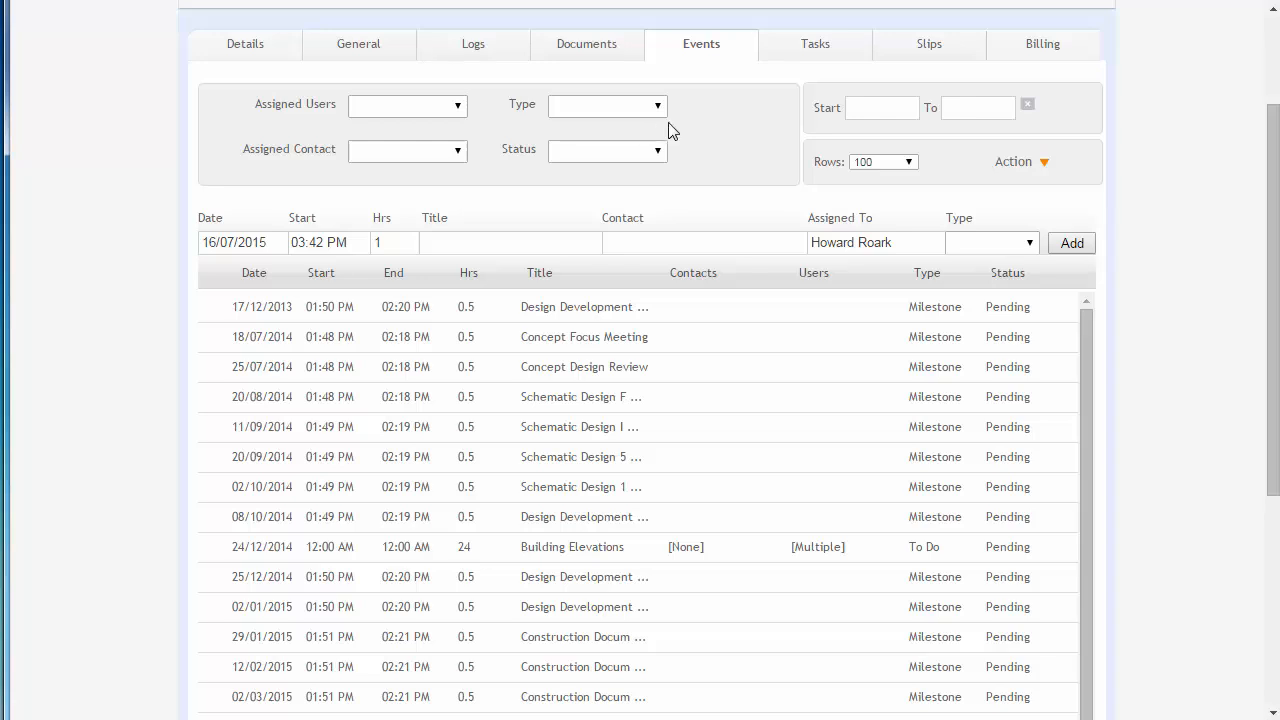
click(442, 111)
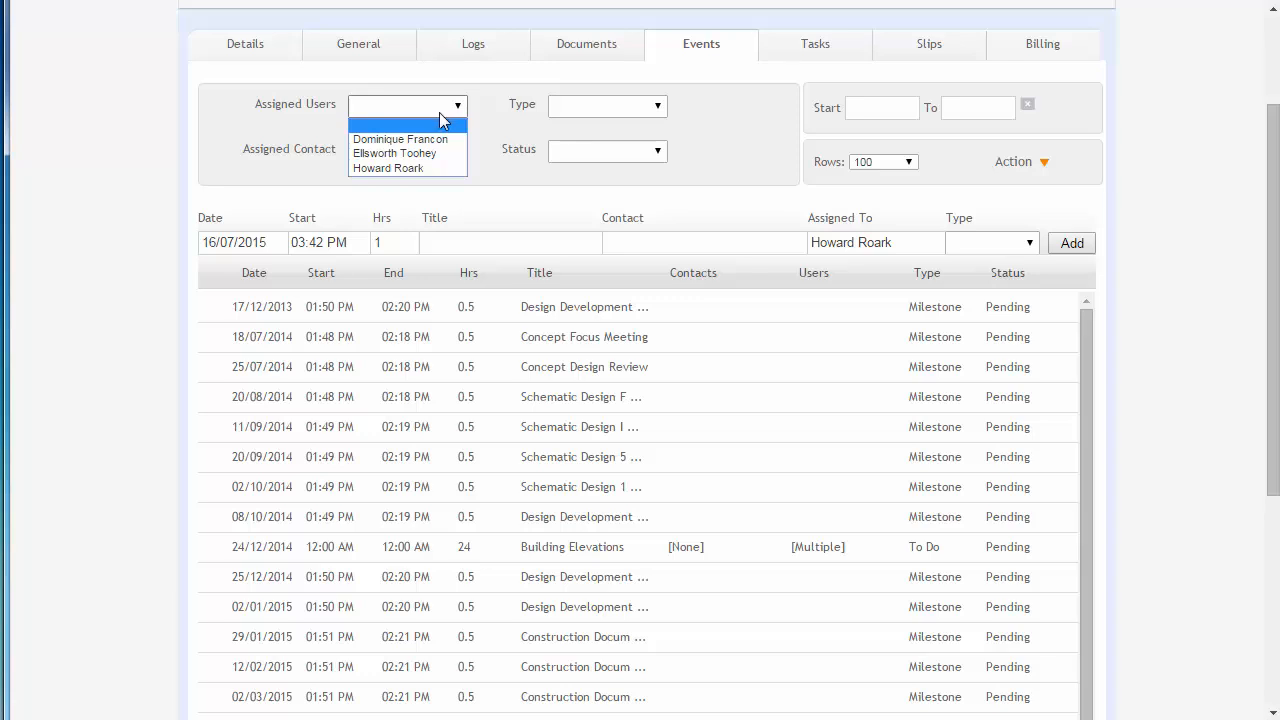
click(589, 108)
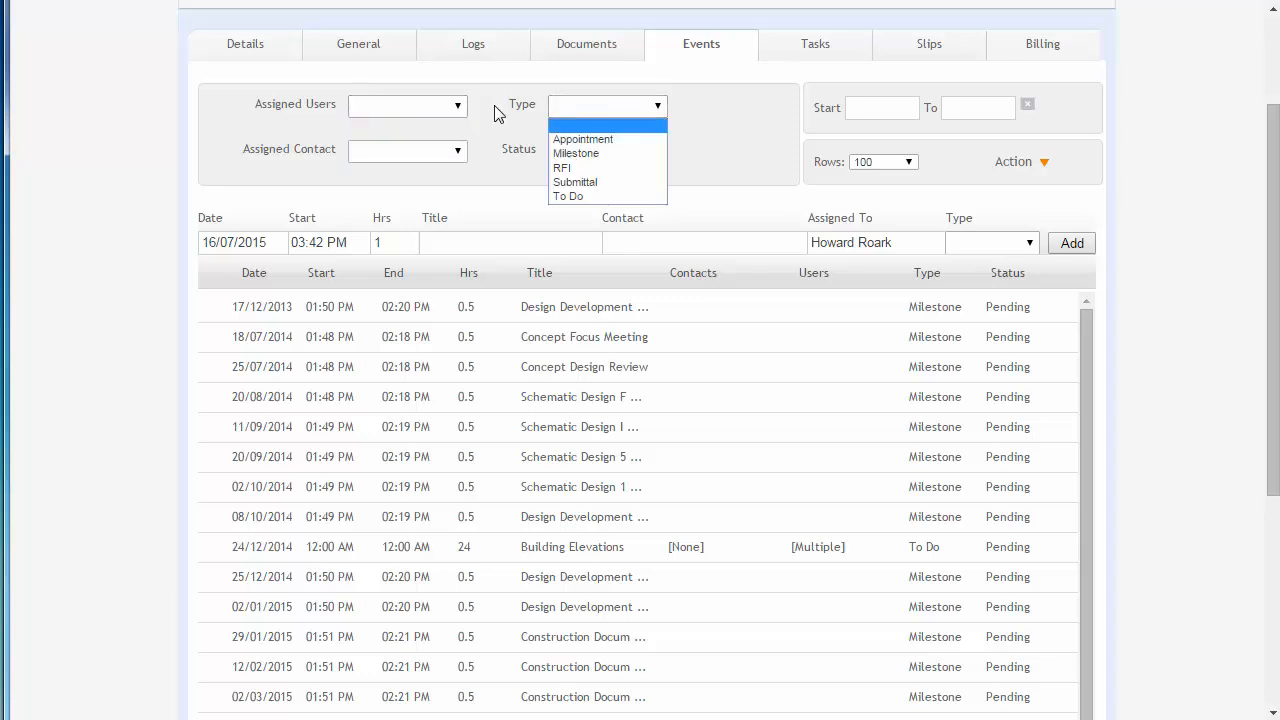
click(449, 109)
click(449, 109)
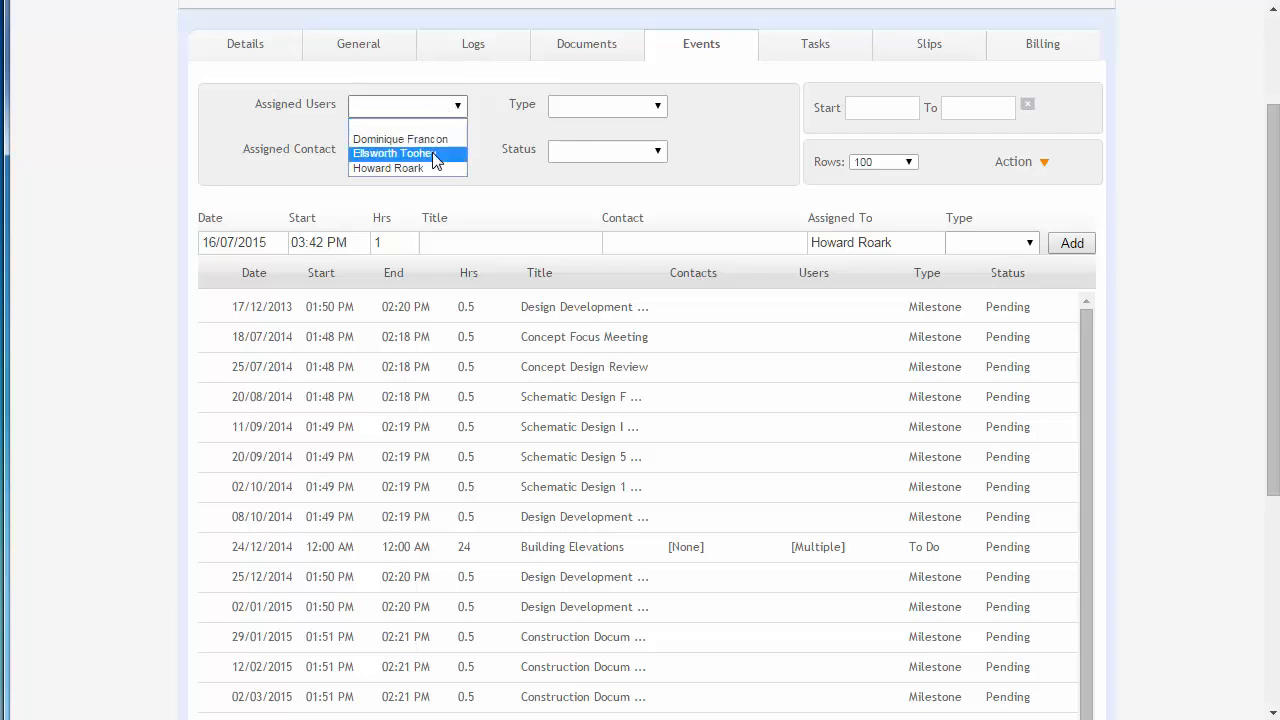
click(434, 155)
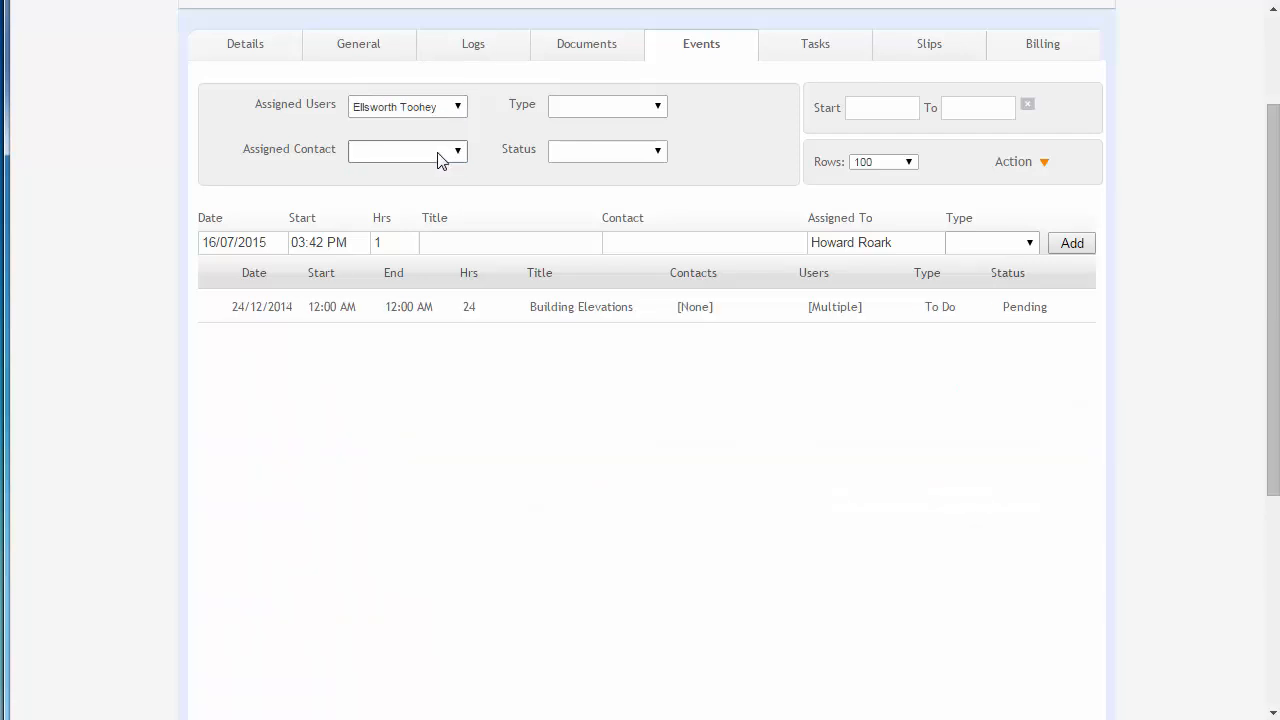
click(447, 112)
click(442, 134)
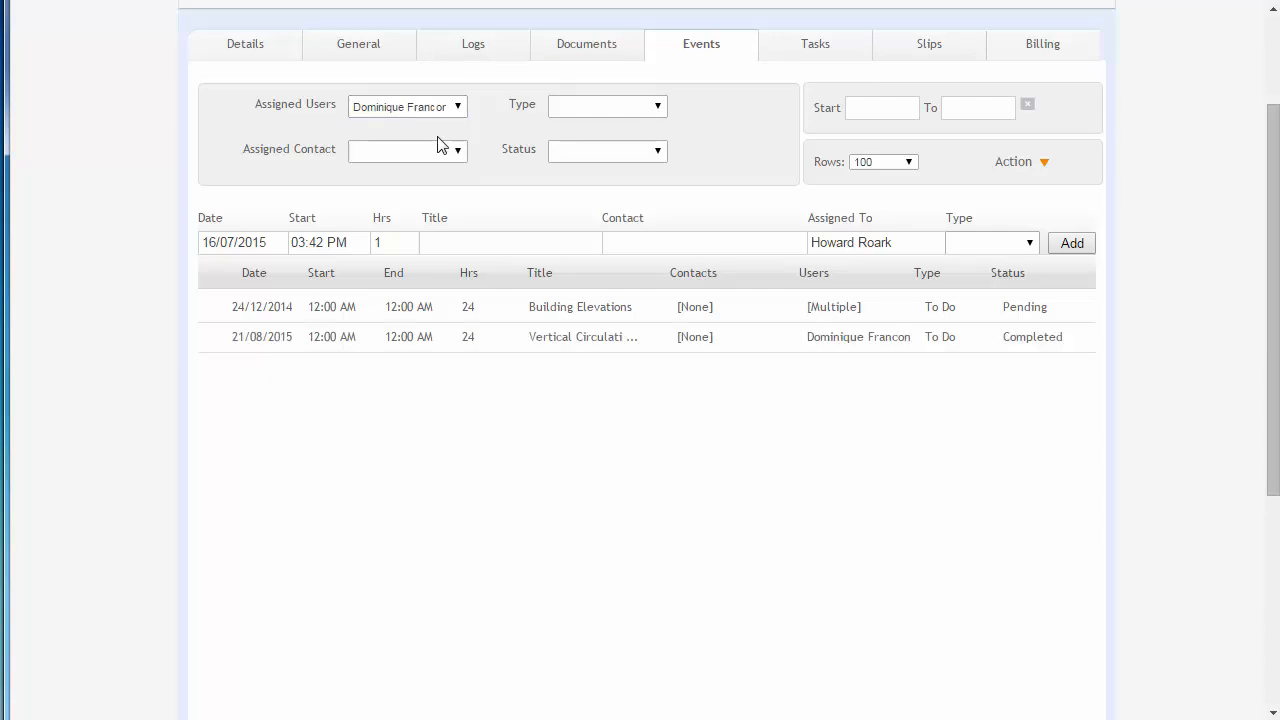
click(430, 108)
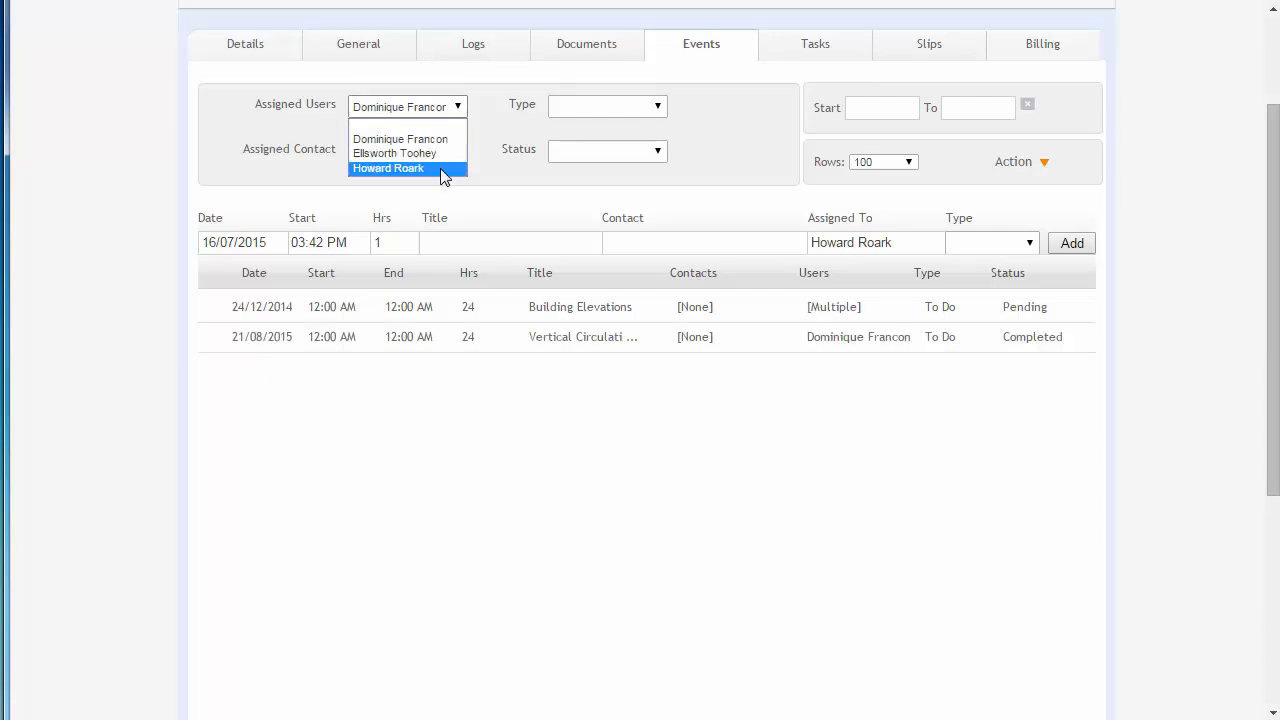
click(443, 170)
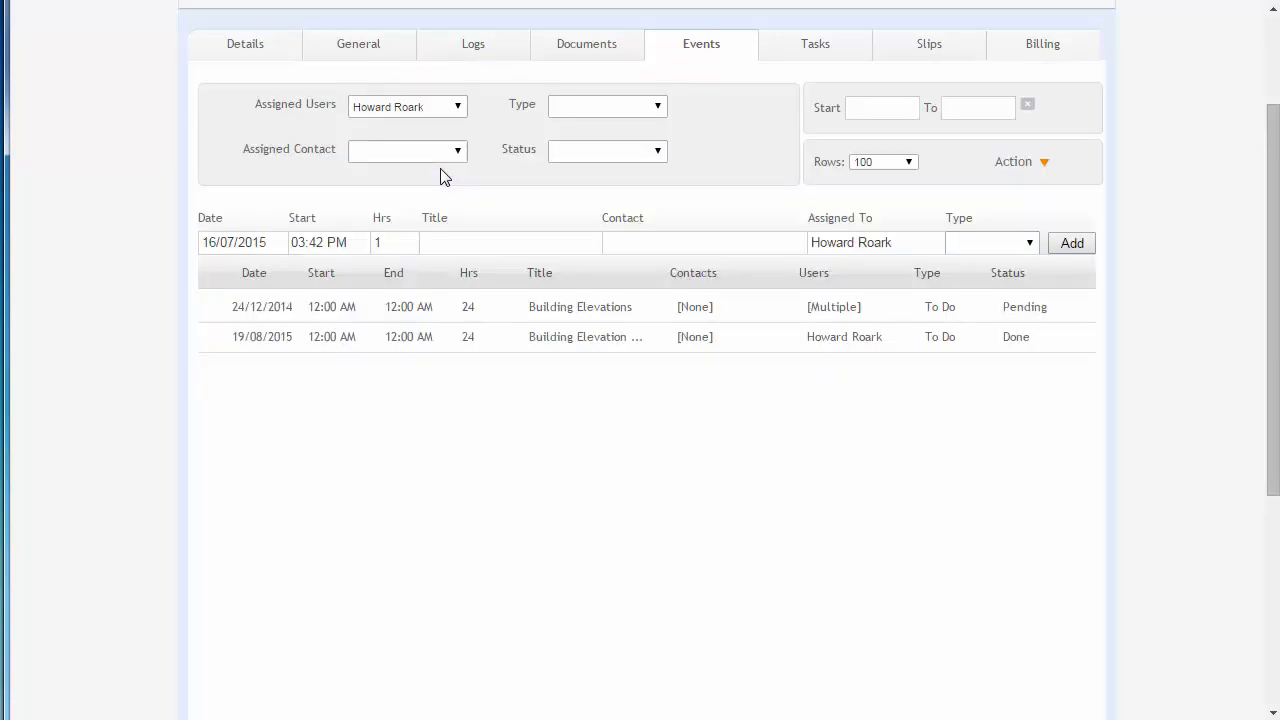
click(427, 110)
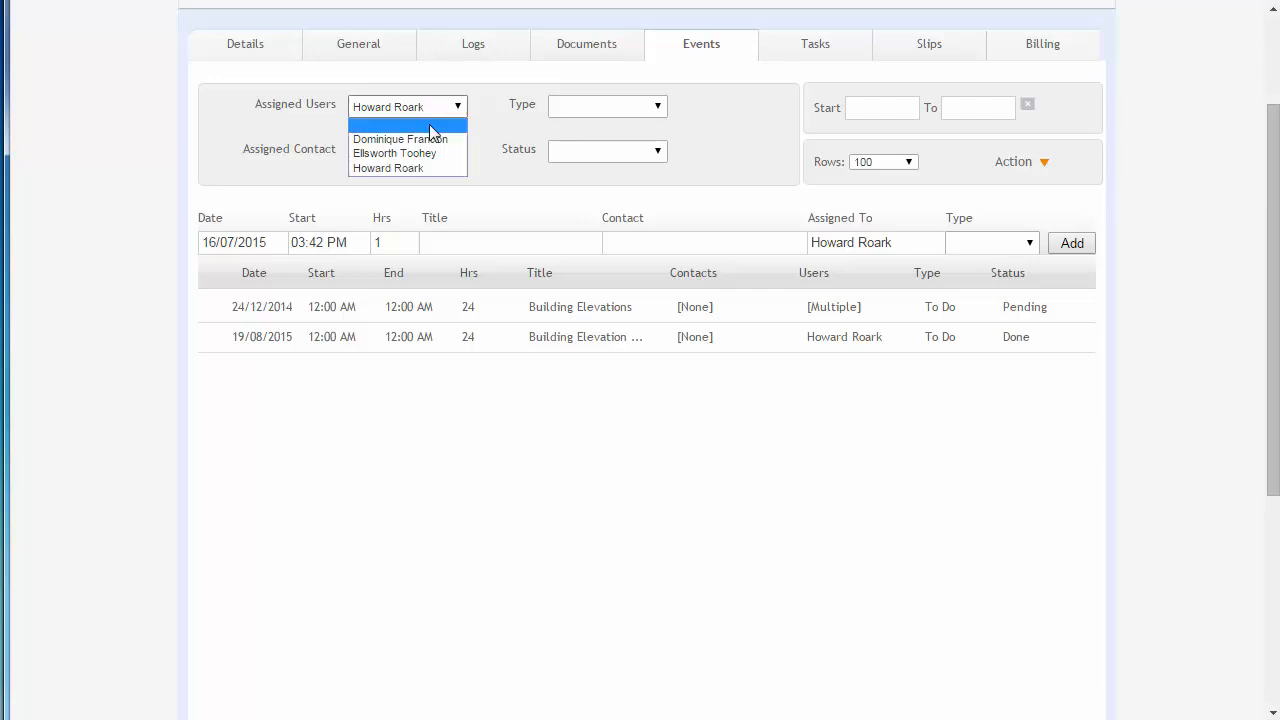
click(430, 126)
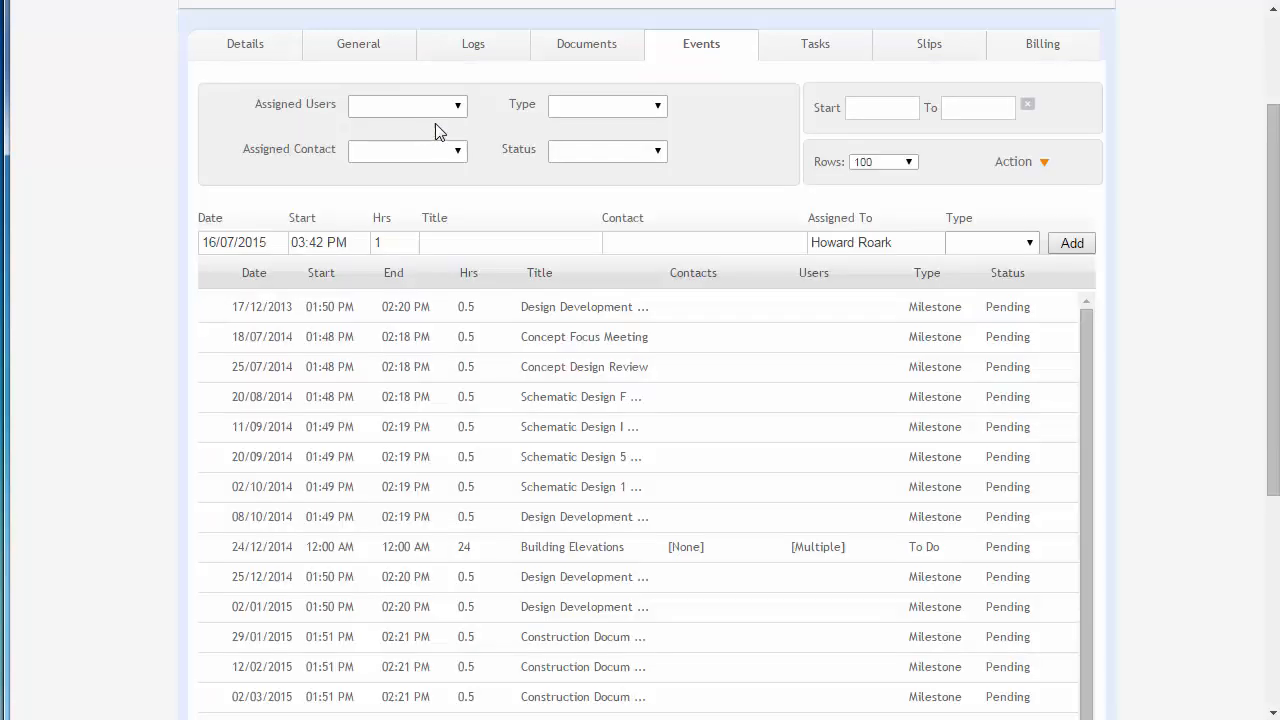
Filter the project's events by type: Milestone, Submittal, and finally To Do.
click(427, 152)
click(602, 104)
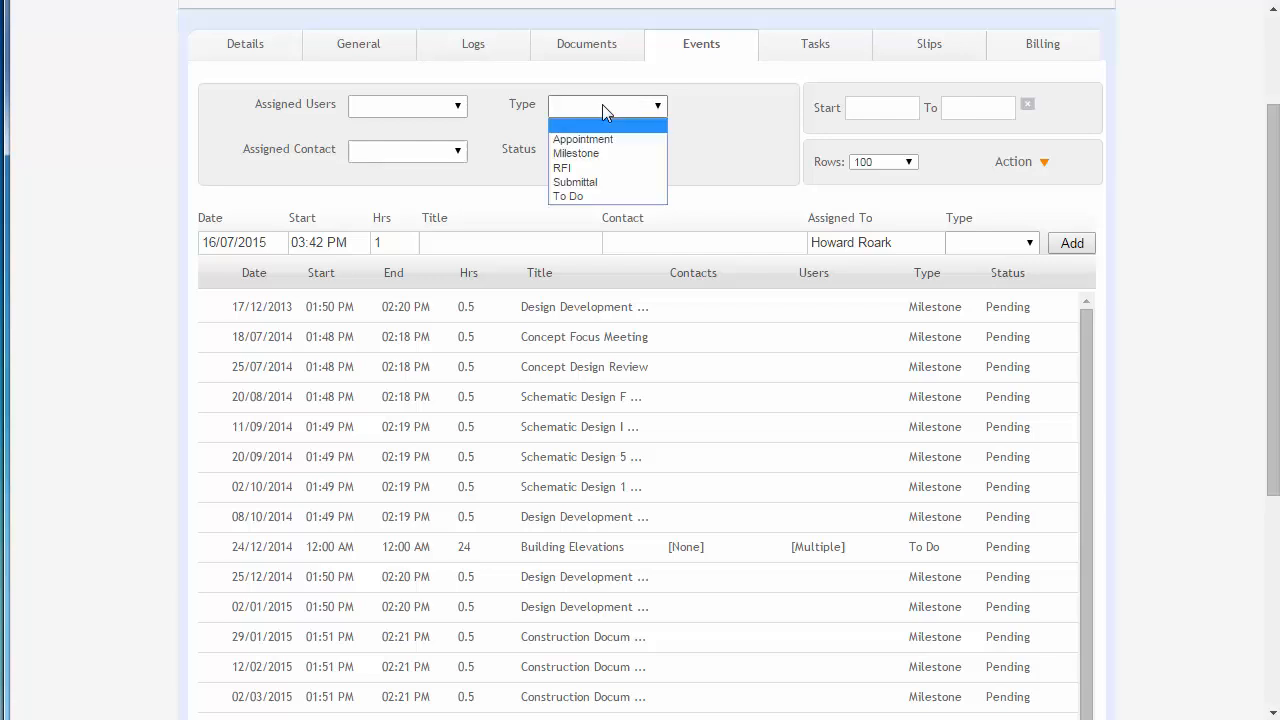
click(598, 156)
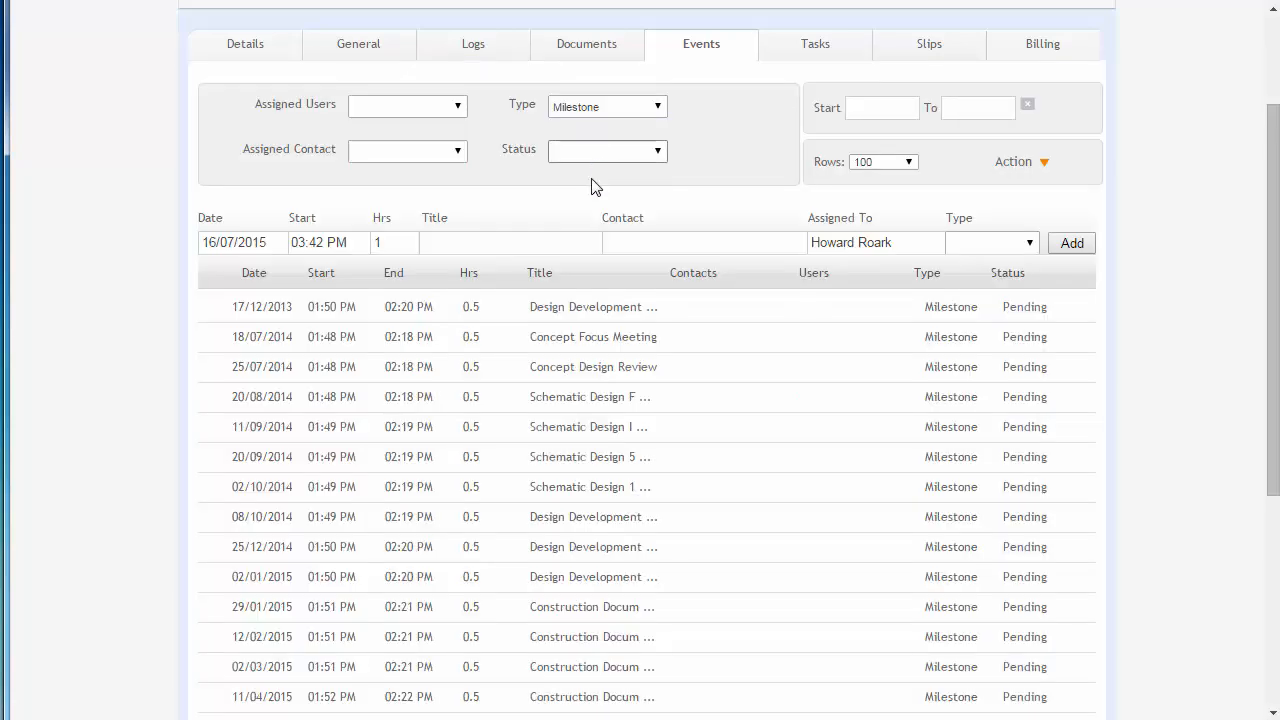
click(600, 108)
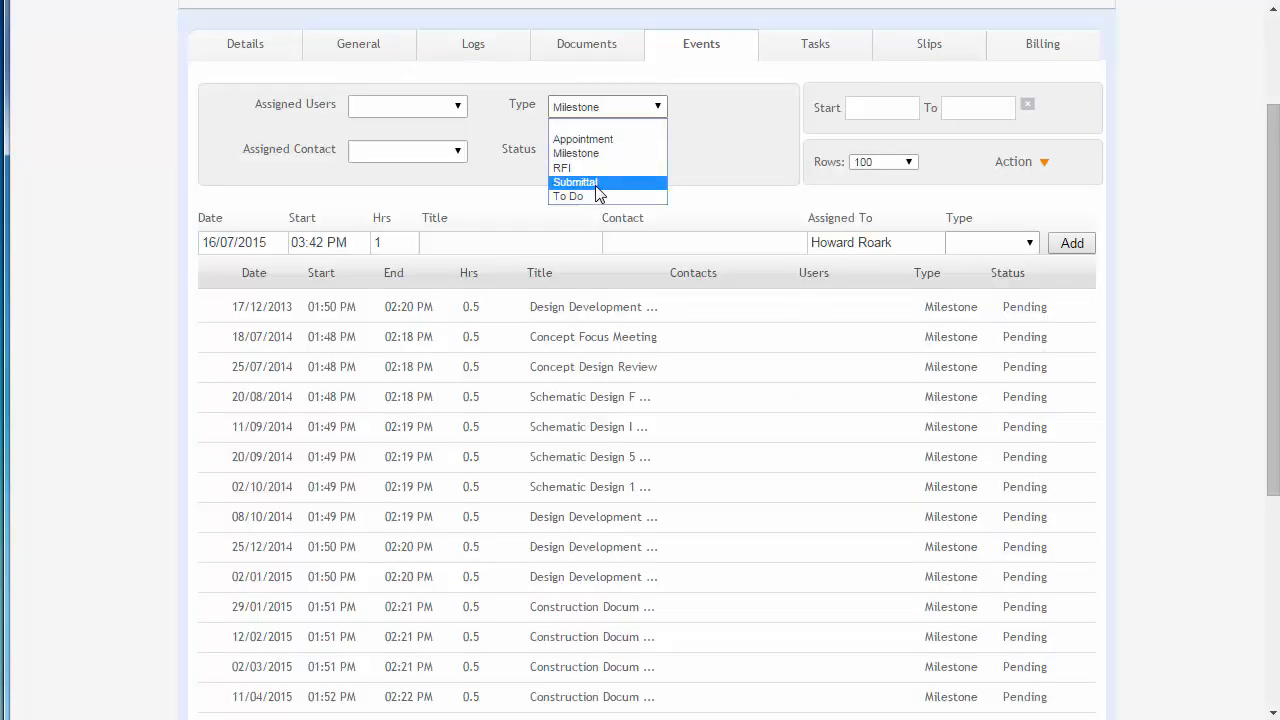
click(597, 182)
click(601, 112)
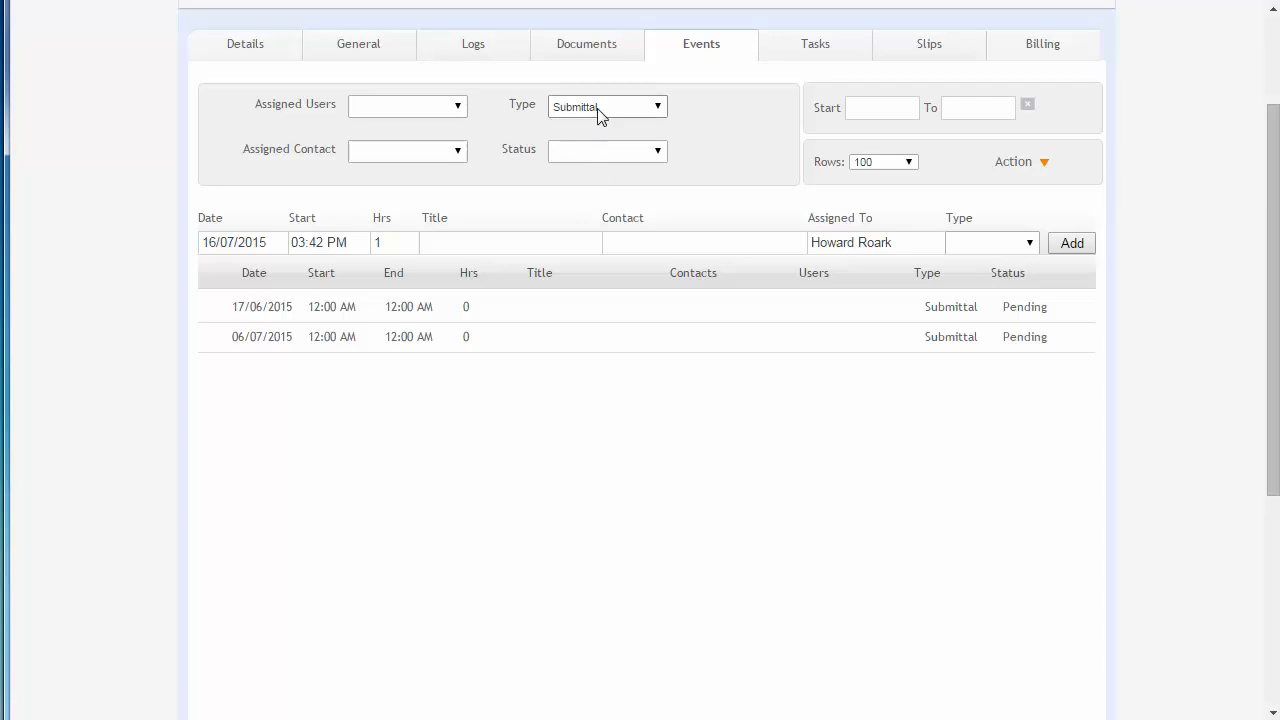
click(608, 197)
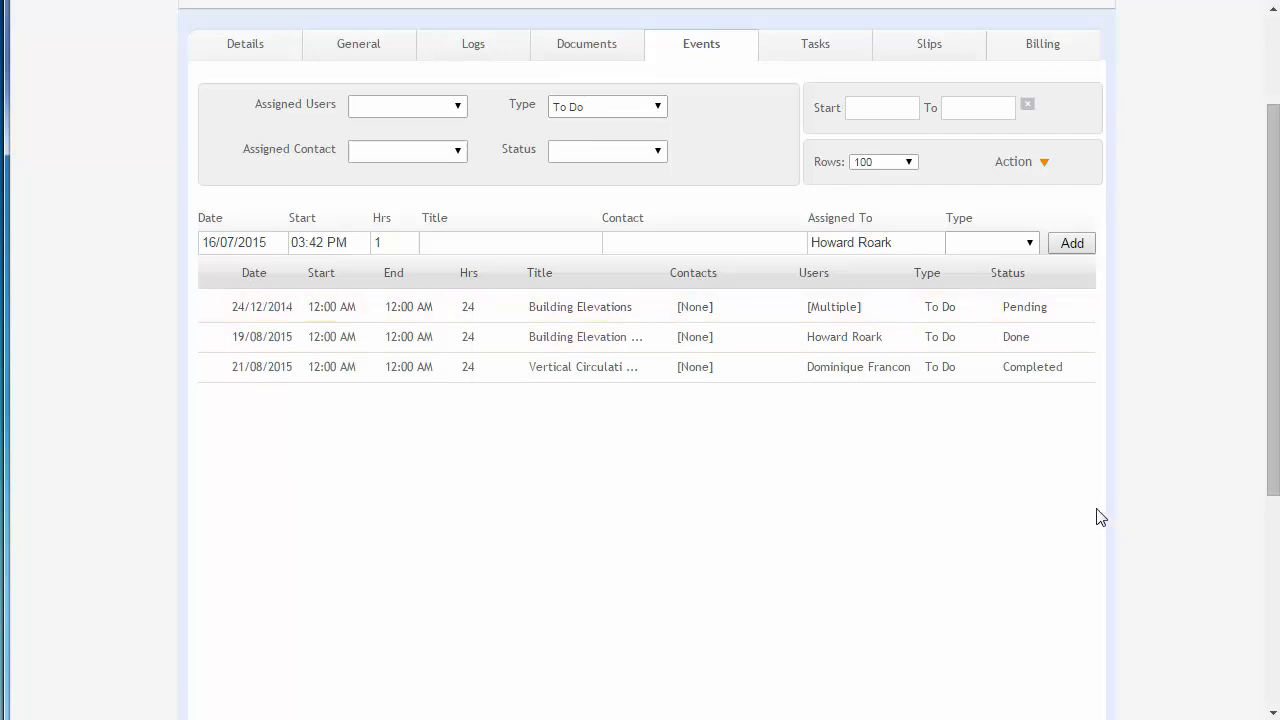
Open the to-do event dated 19/08/2015, set its status to Pending and its date to 20/08/2015.
click(728, 345)
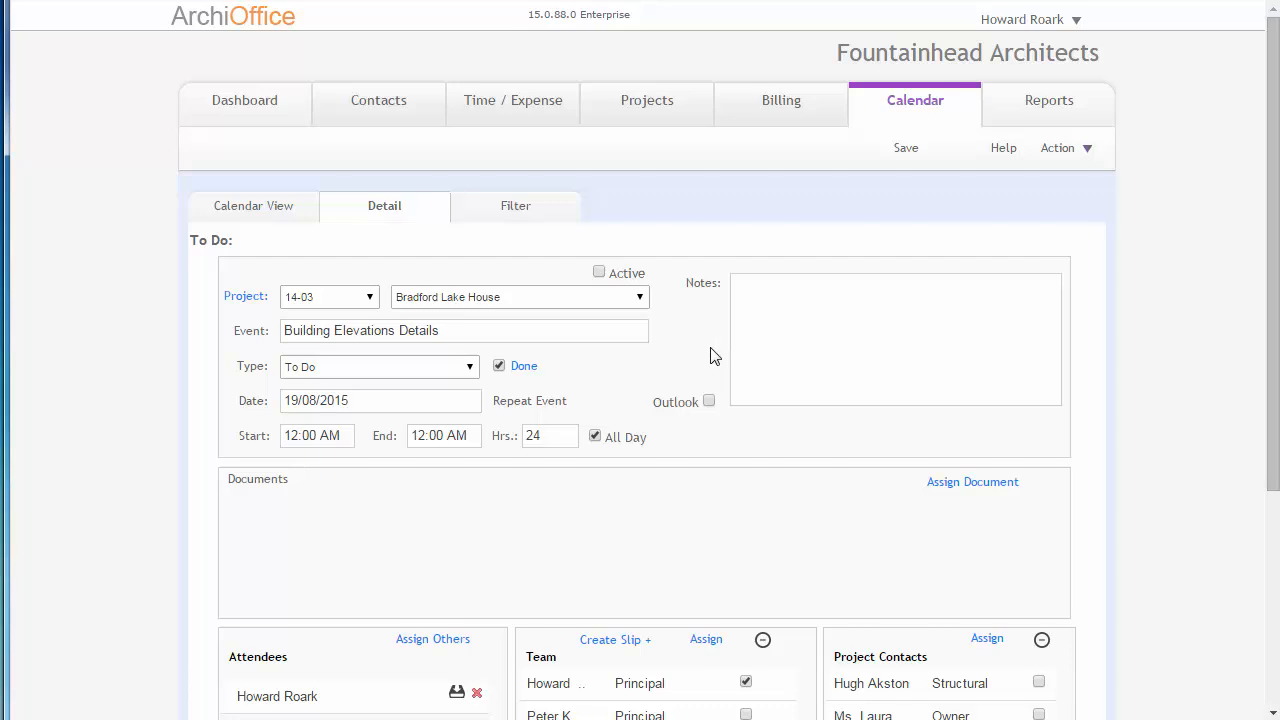
click(500, 367)
click(361, 403)
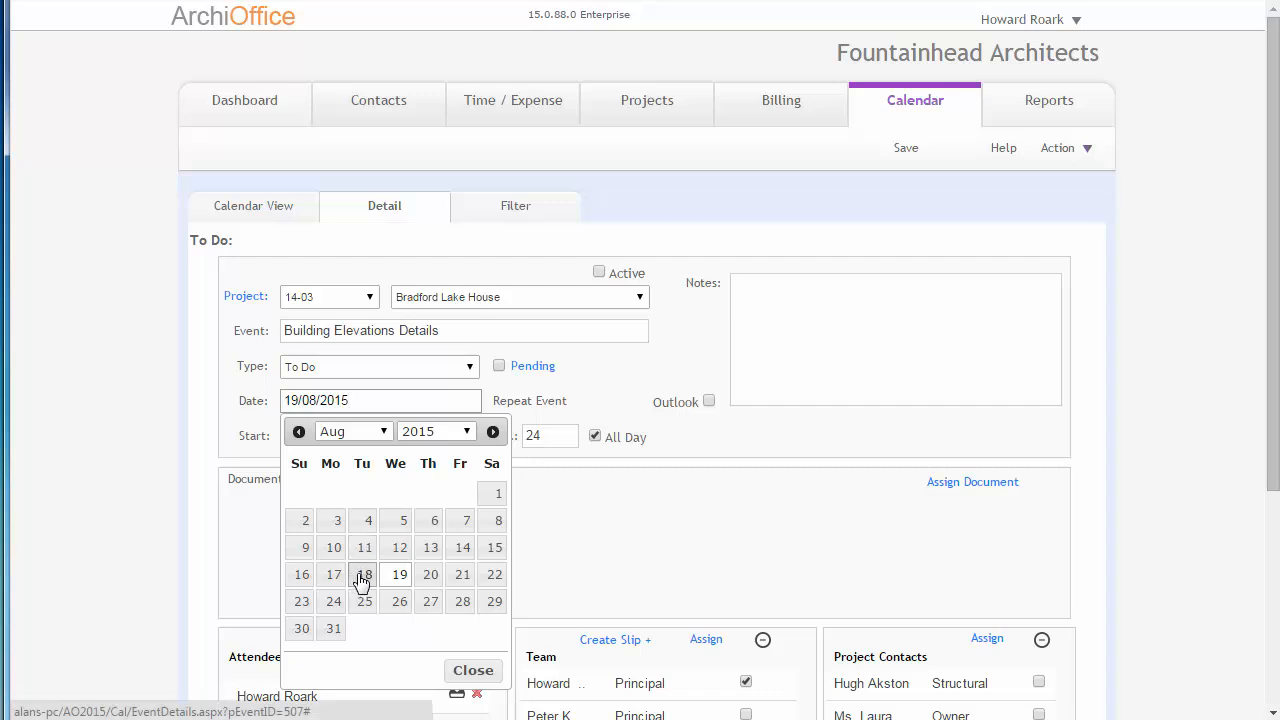
click(430, 576)
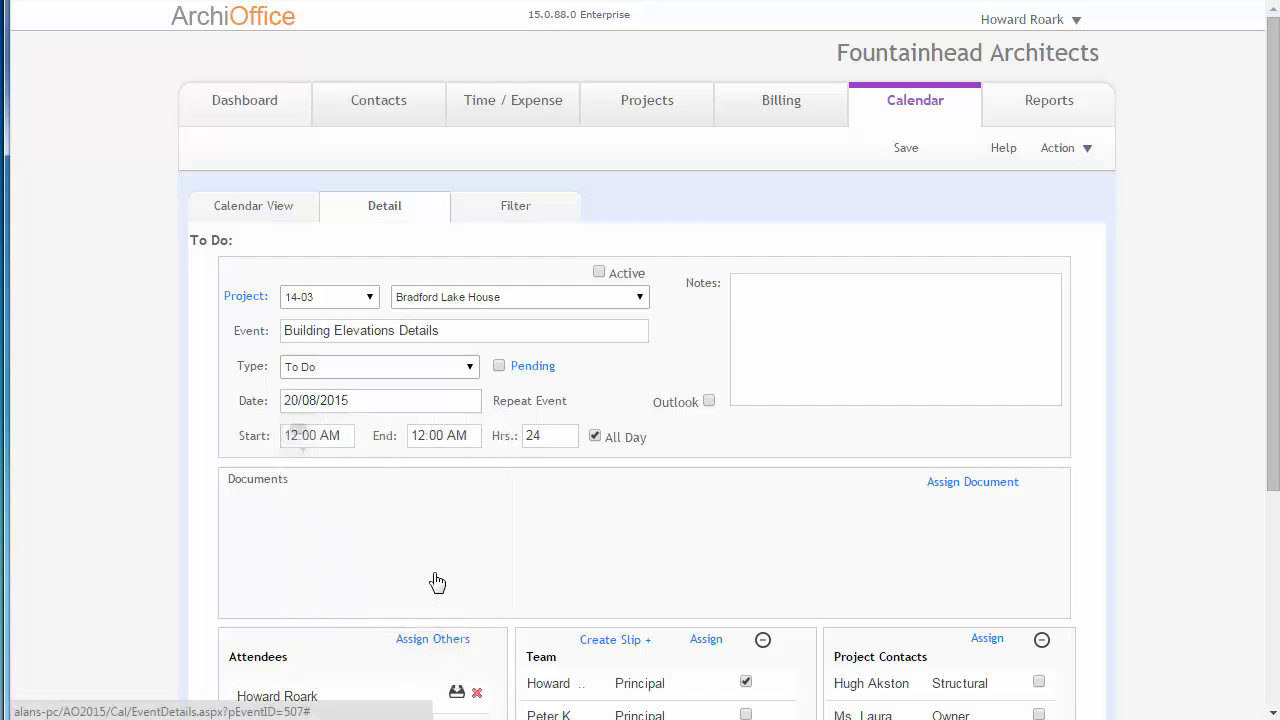
Make the event not all-day, set its time from 8:00 AM to 9:00 AM, and save it.
click(349, 437)
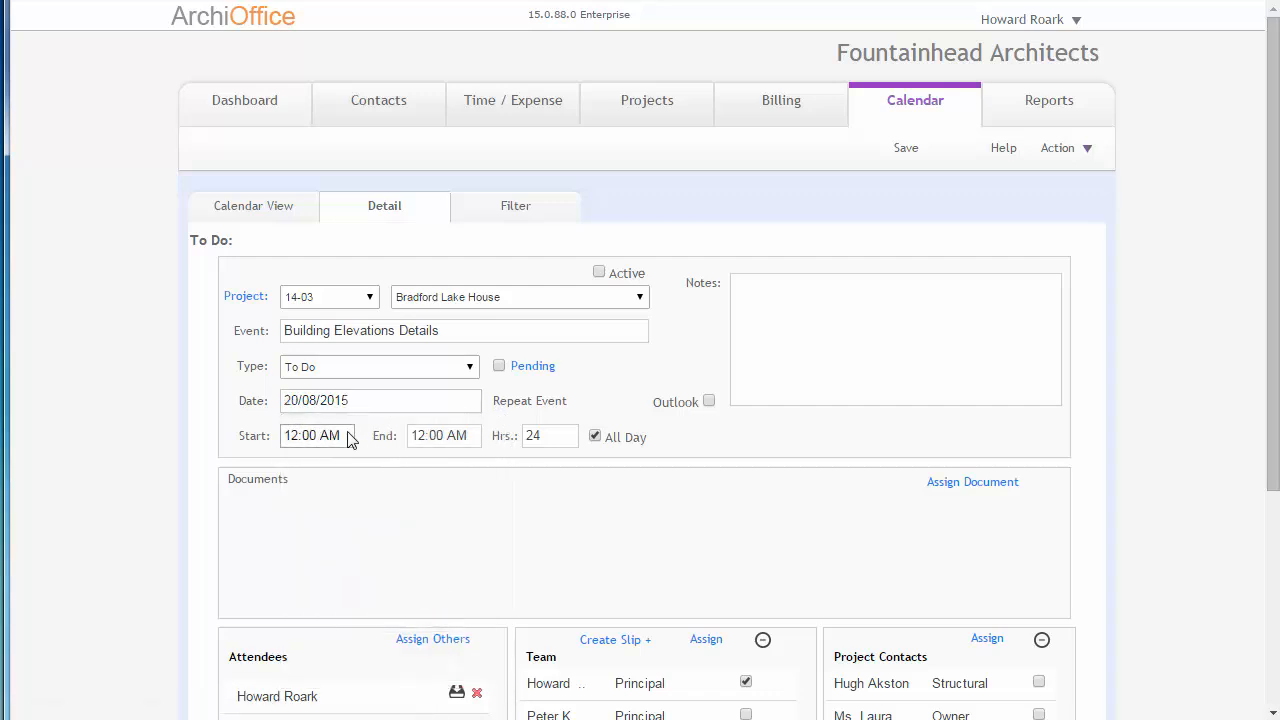
click(596, 437)
drag(354, 436, 240, 440)
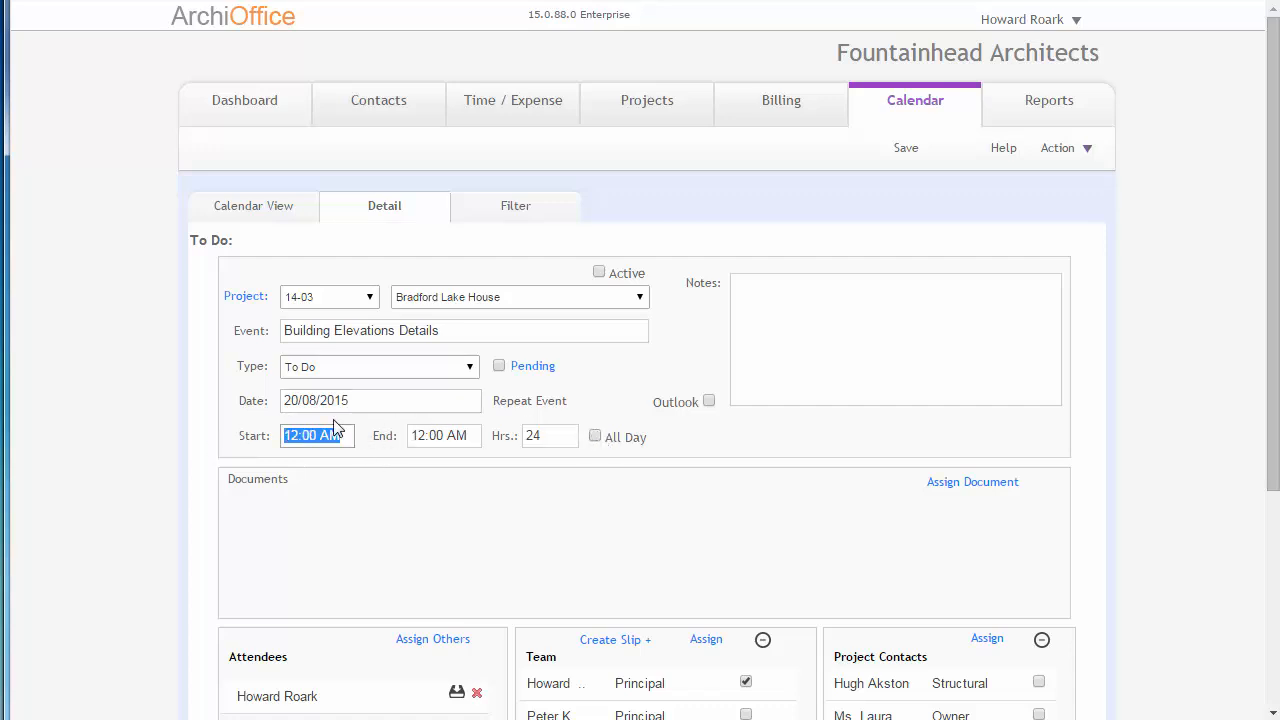
text(8)
key(Tab)
text(9am)
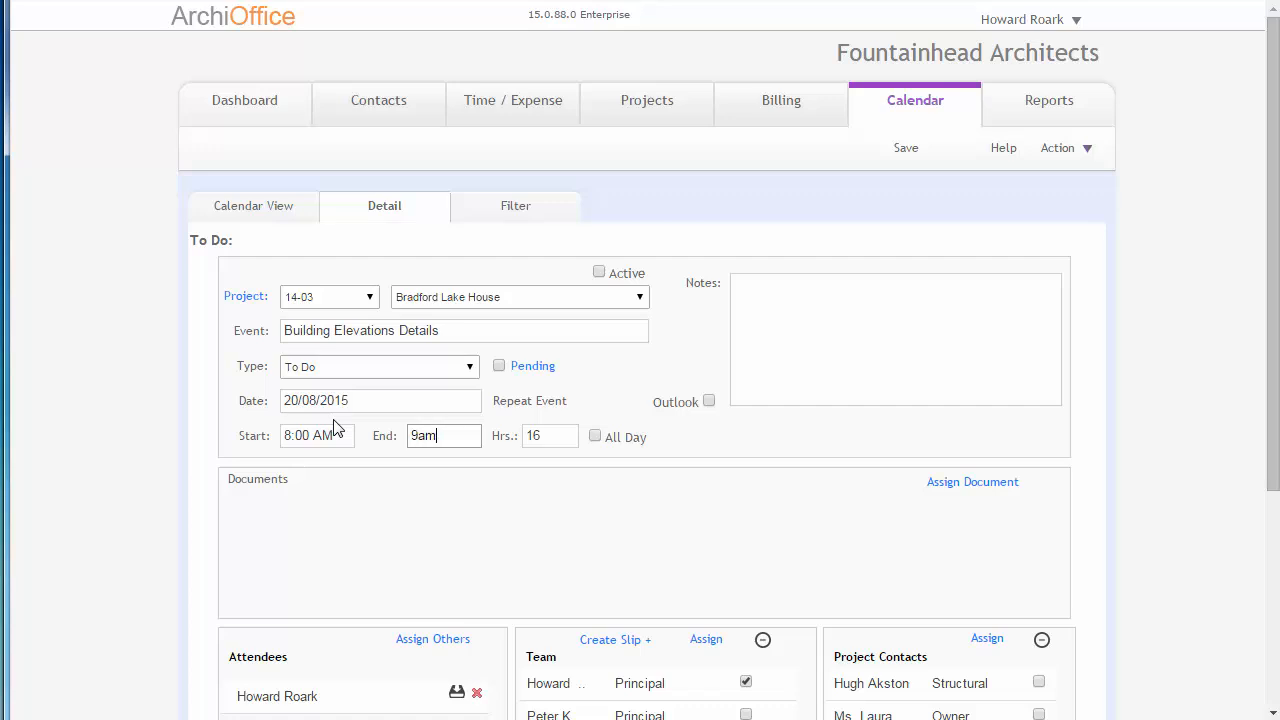
key(Tab)
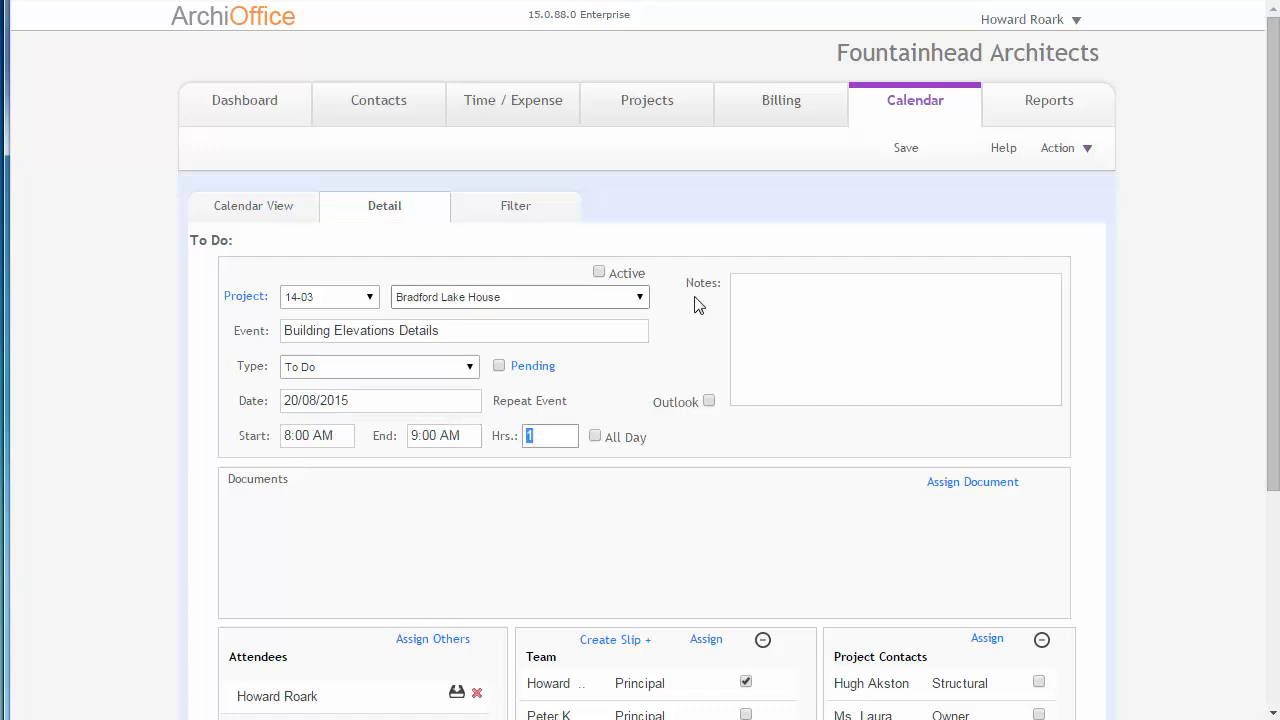
click(906, 150)
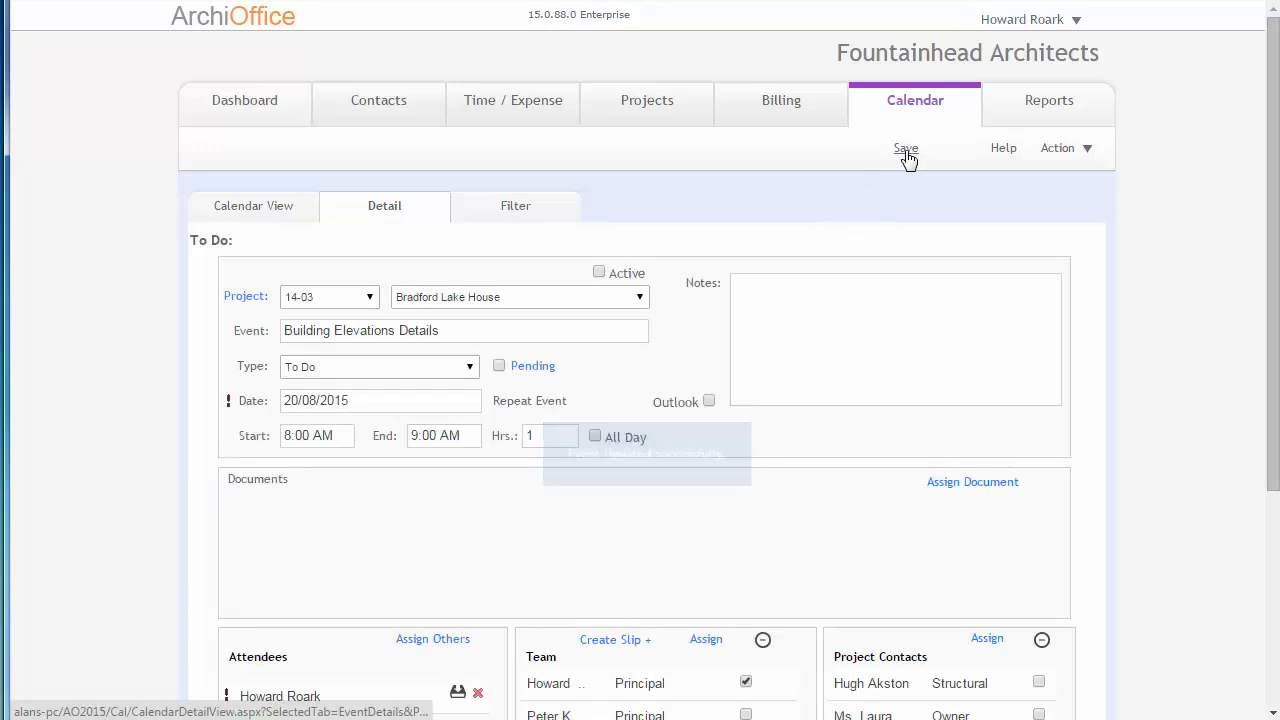
Return to the events list of project 14-03 Bradford Lake House.
click(646, 110)
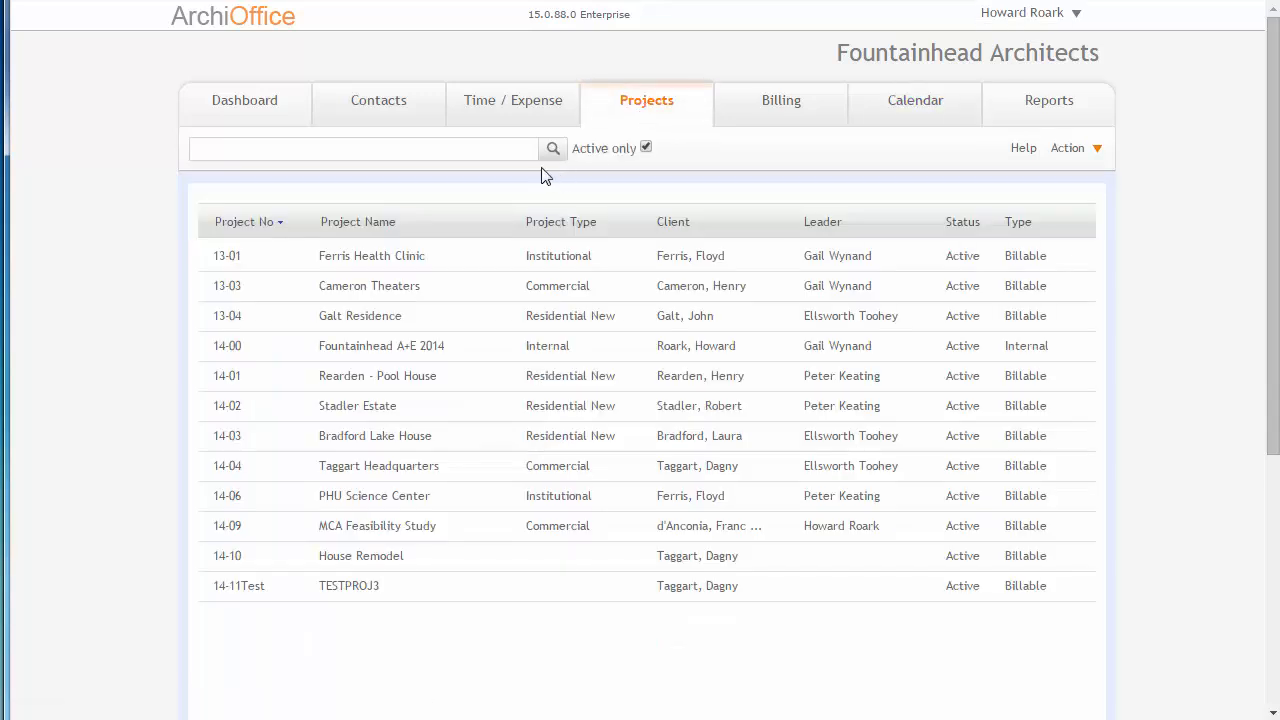
click(368, 446)
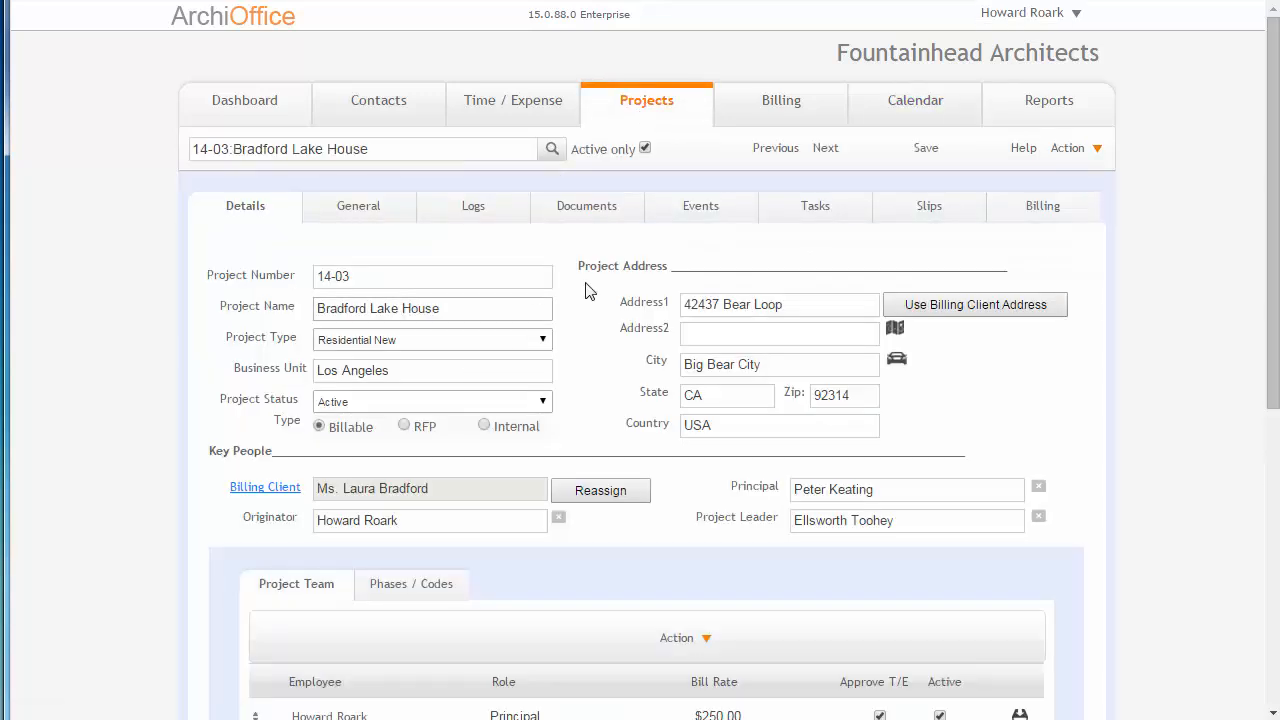
click(697, 205)
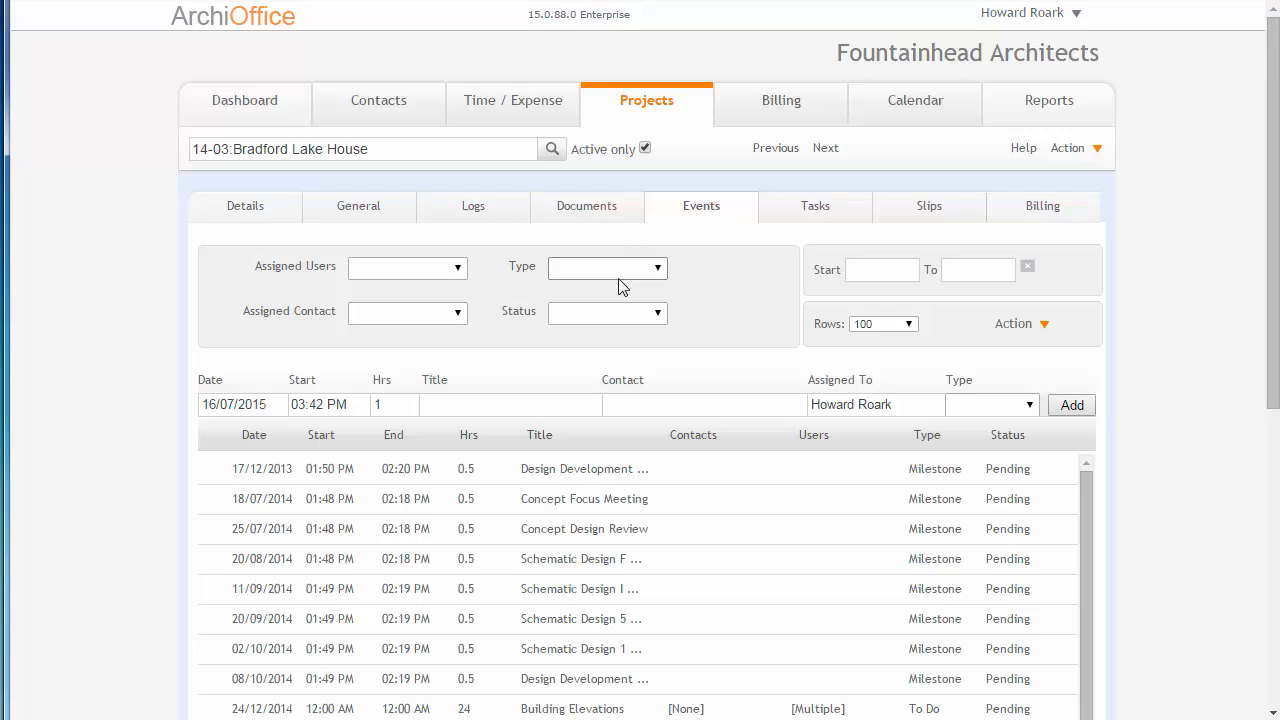
Filter the reopened events list by the Submittal type and switch the type filter to To Do.
click(606, 318)
click(610, 267)
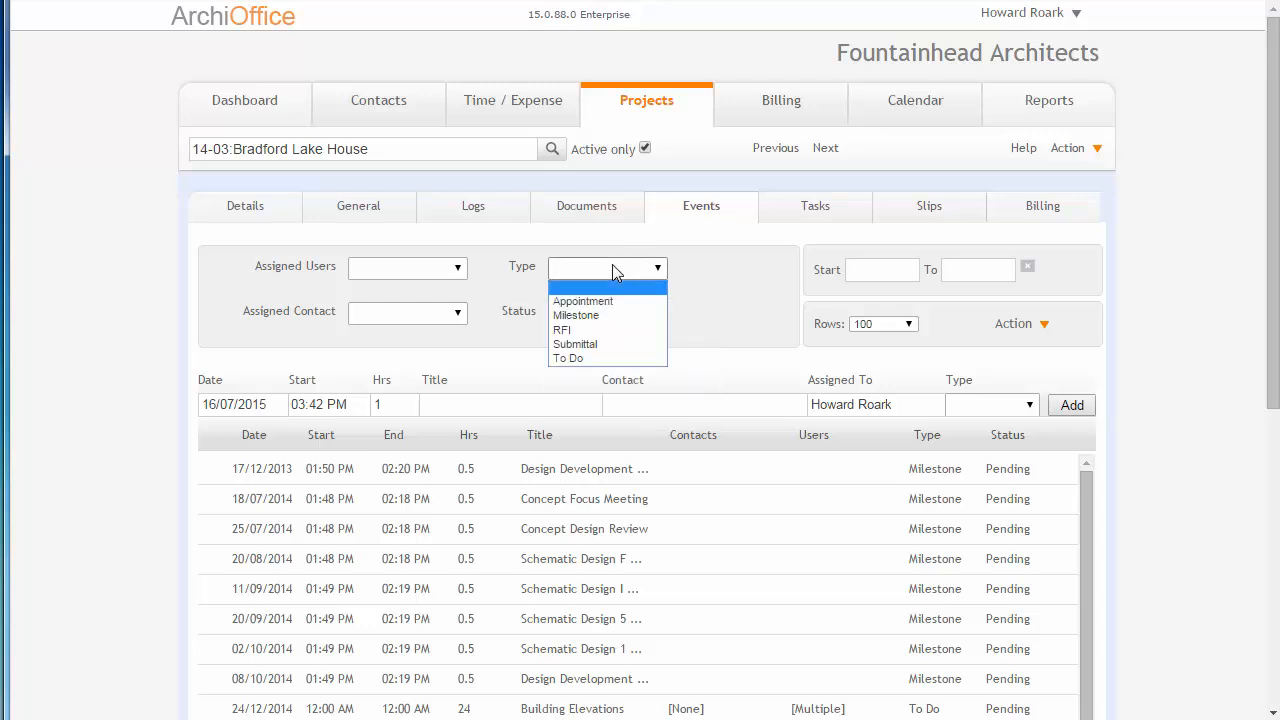
click(603, 344)
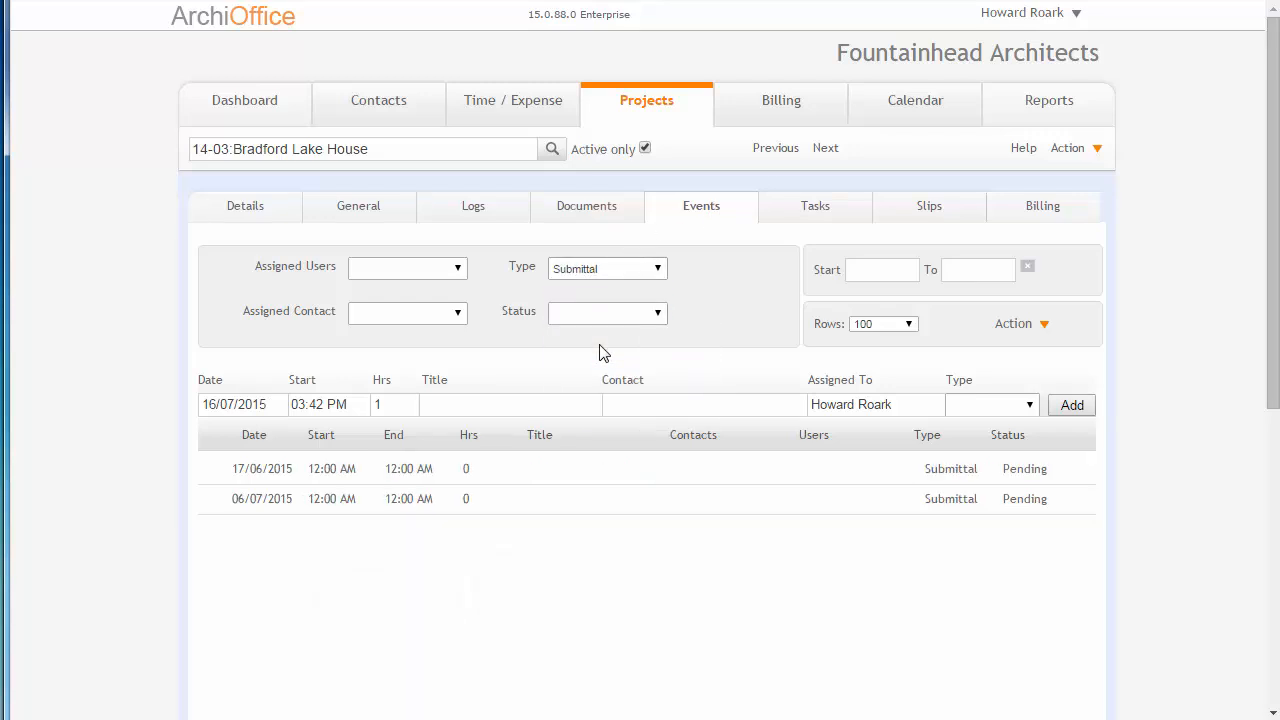
click(603, 270)
click(607, 358)
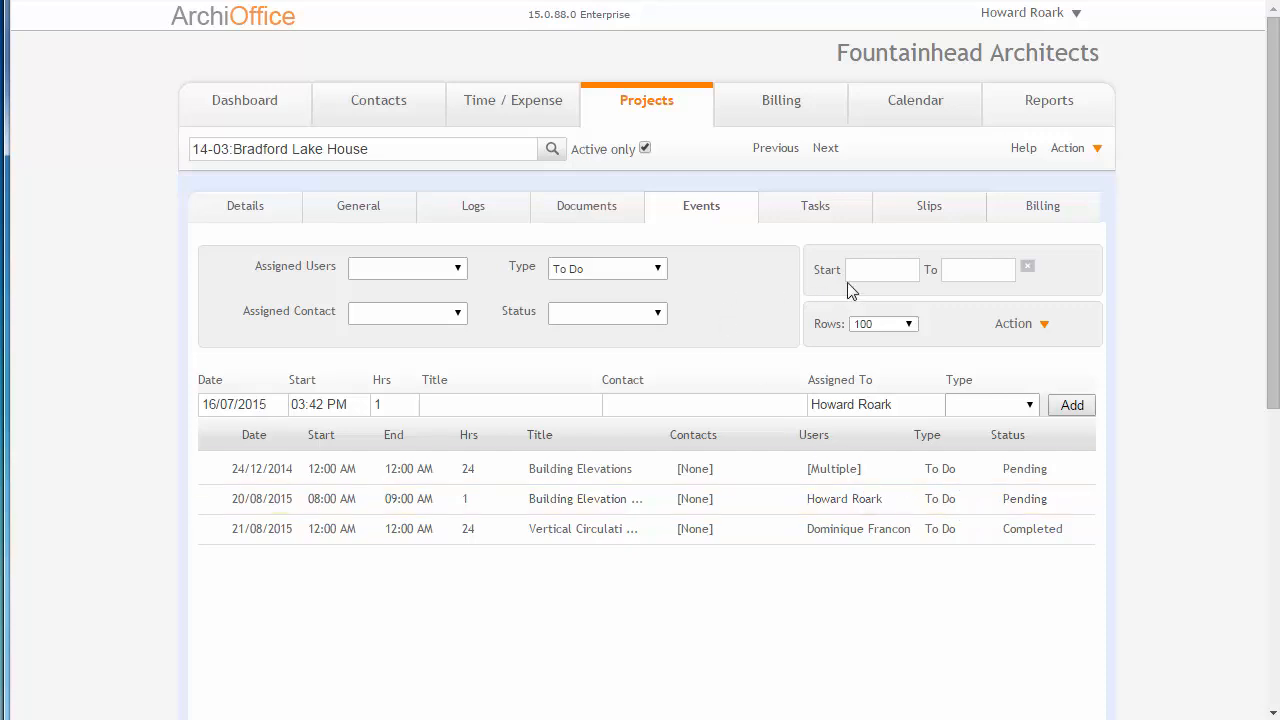
Clear the type filter on the events list so that all event types are included.
click(888, 274)
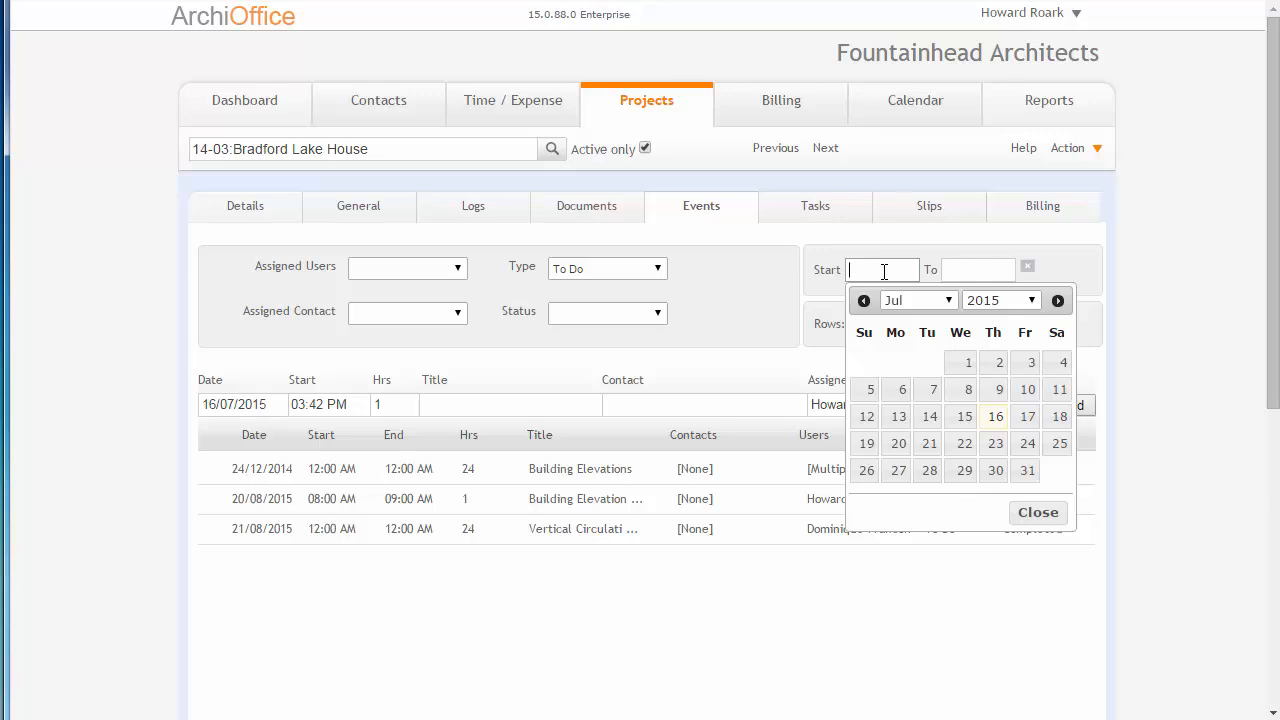
click(632, 270)
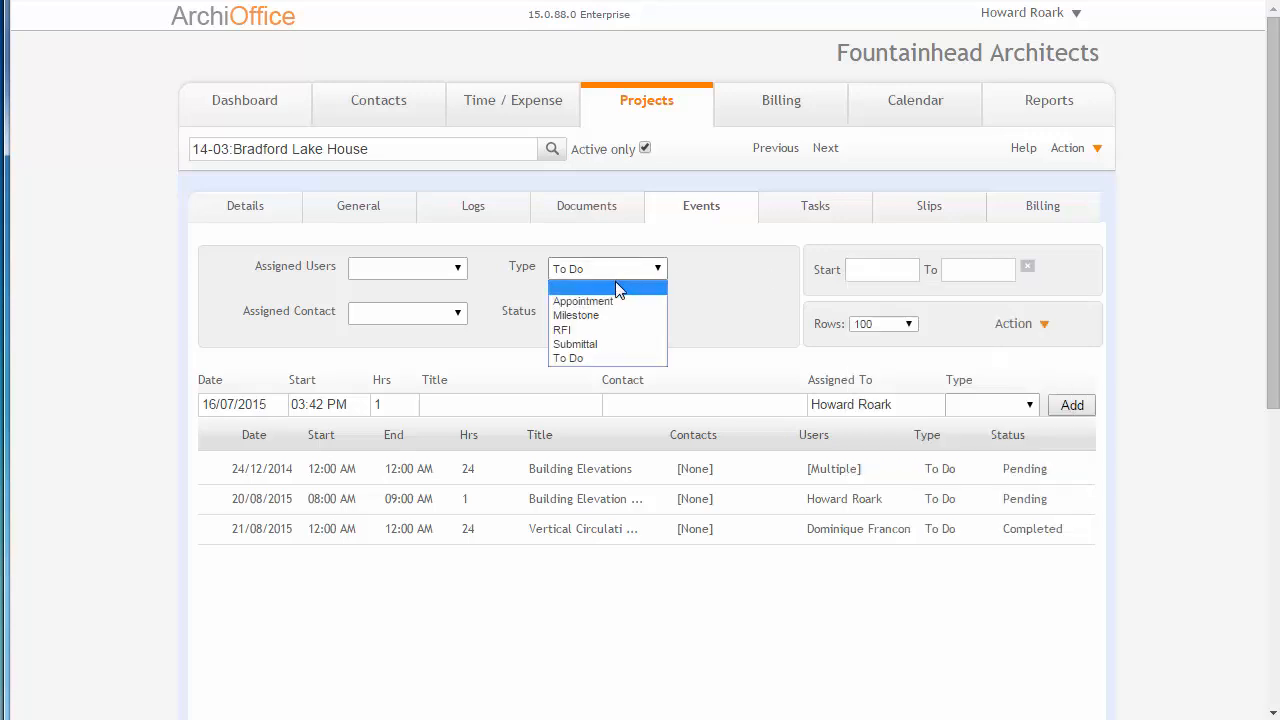
click(617, 286)
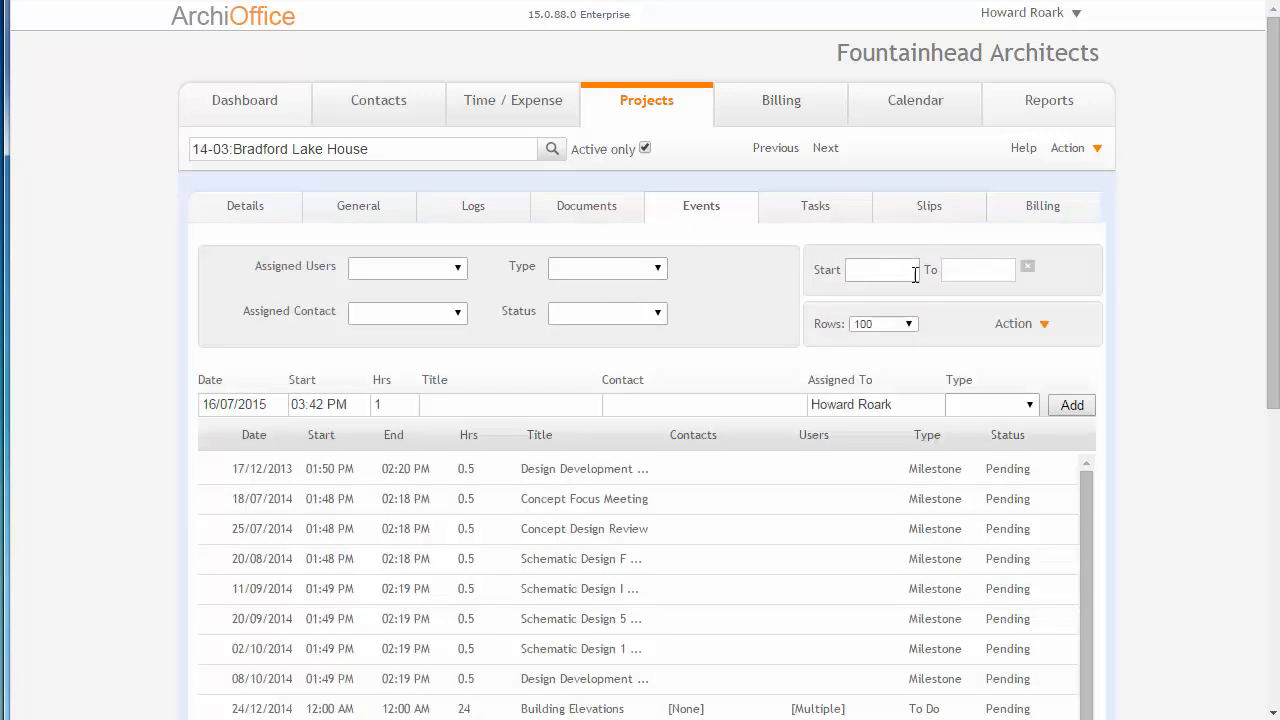
Filter the project's events to the date range 01/01/2015 to 31/07/2015 and review the filtered list.
click(882, 268)
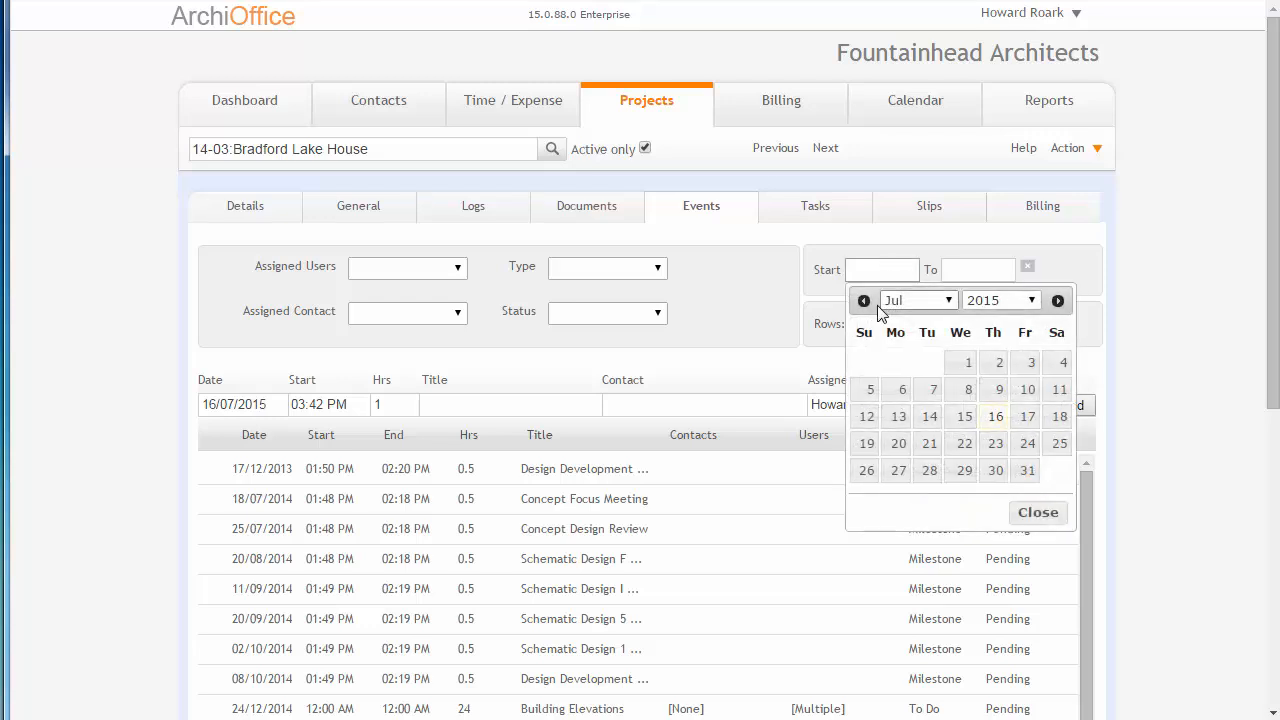
click(864, 302)
click(864, 302)
click(864, 302)
click(864, 302)
click(864, 302)
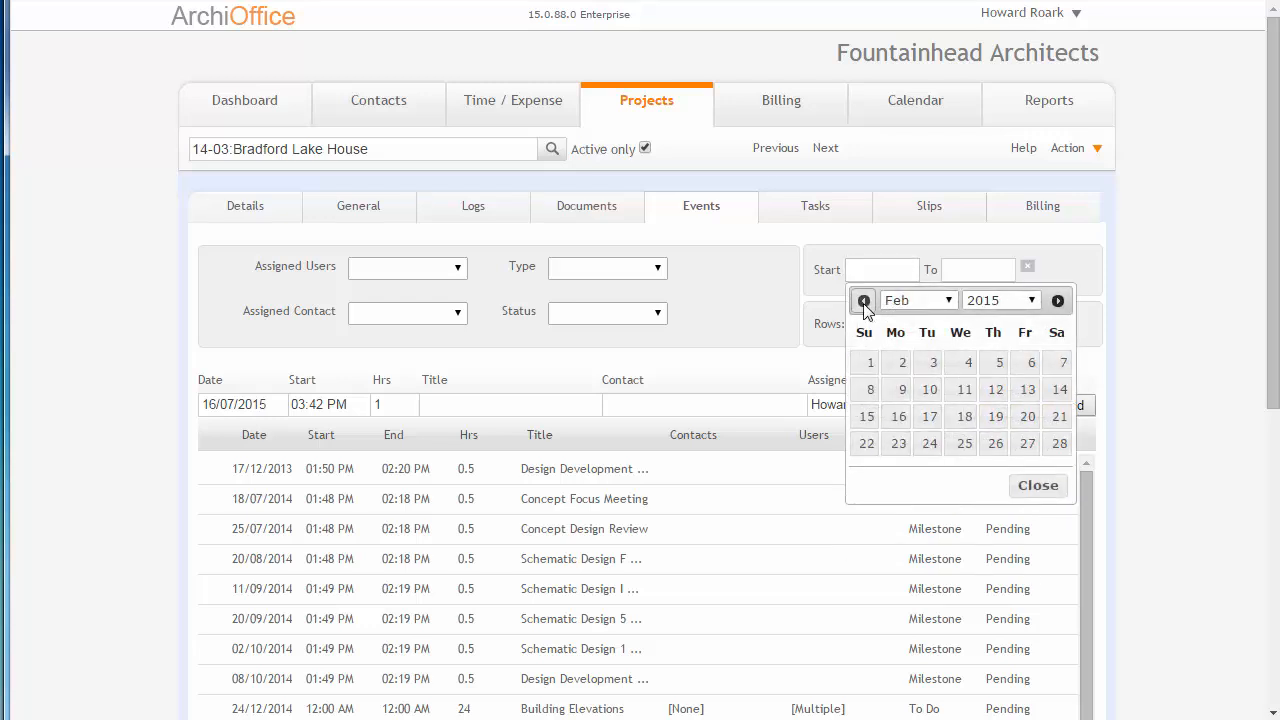
click(864, 302)
click(993, 364)
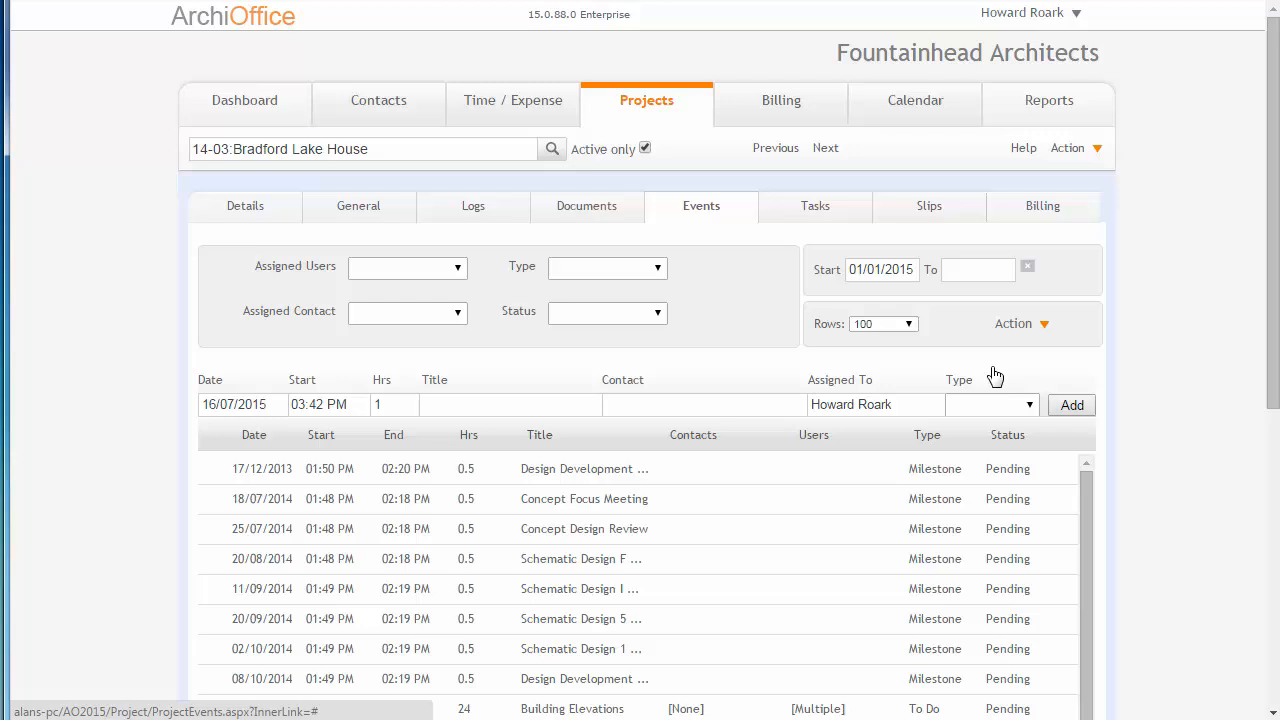
click(987, 268)
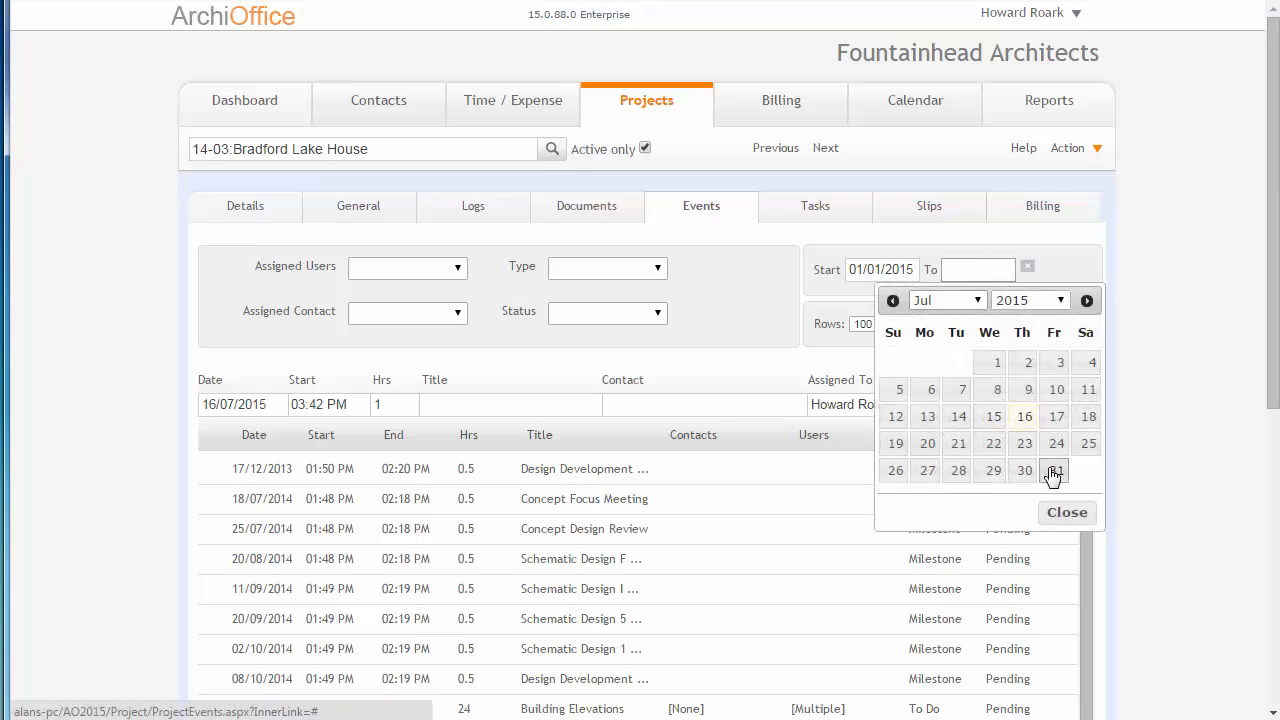
click(1021, 467)
scroll(1157, 475, down, 3)
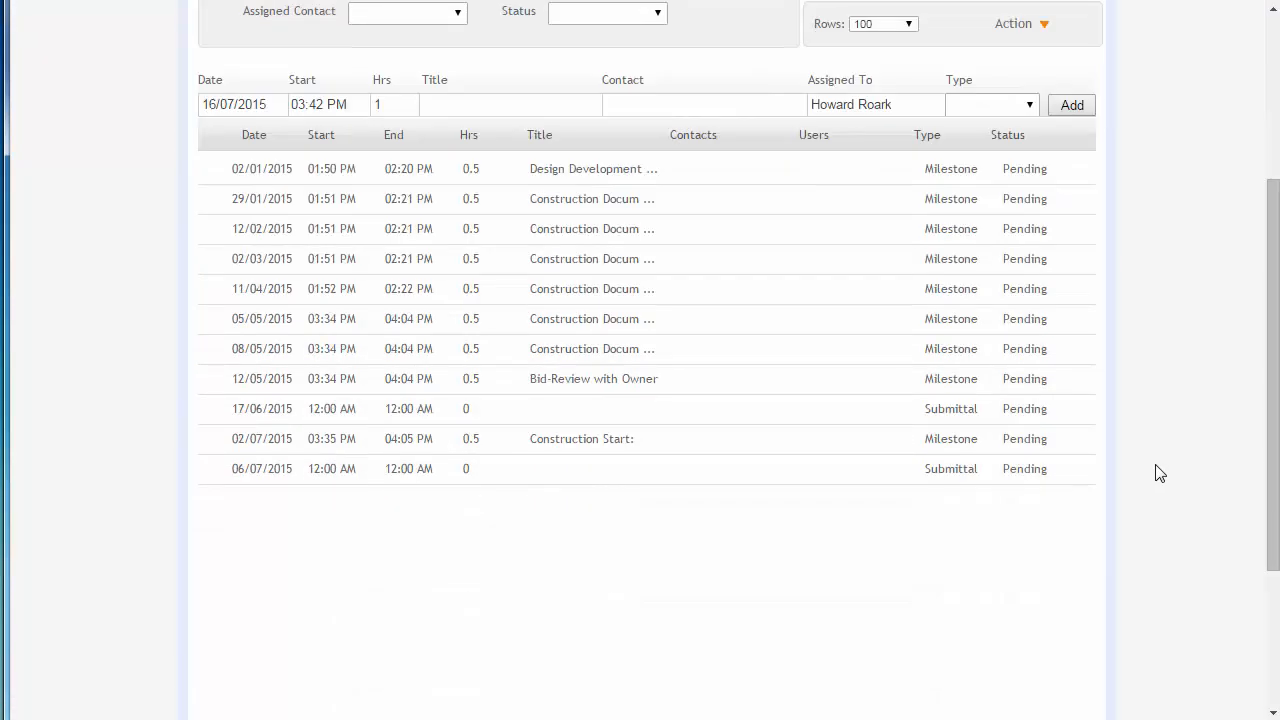
scroll(1157, 473, up, 3)
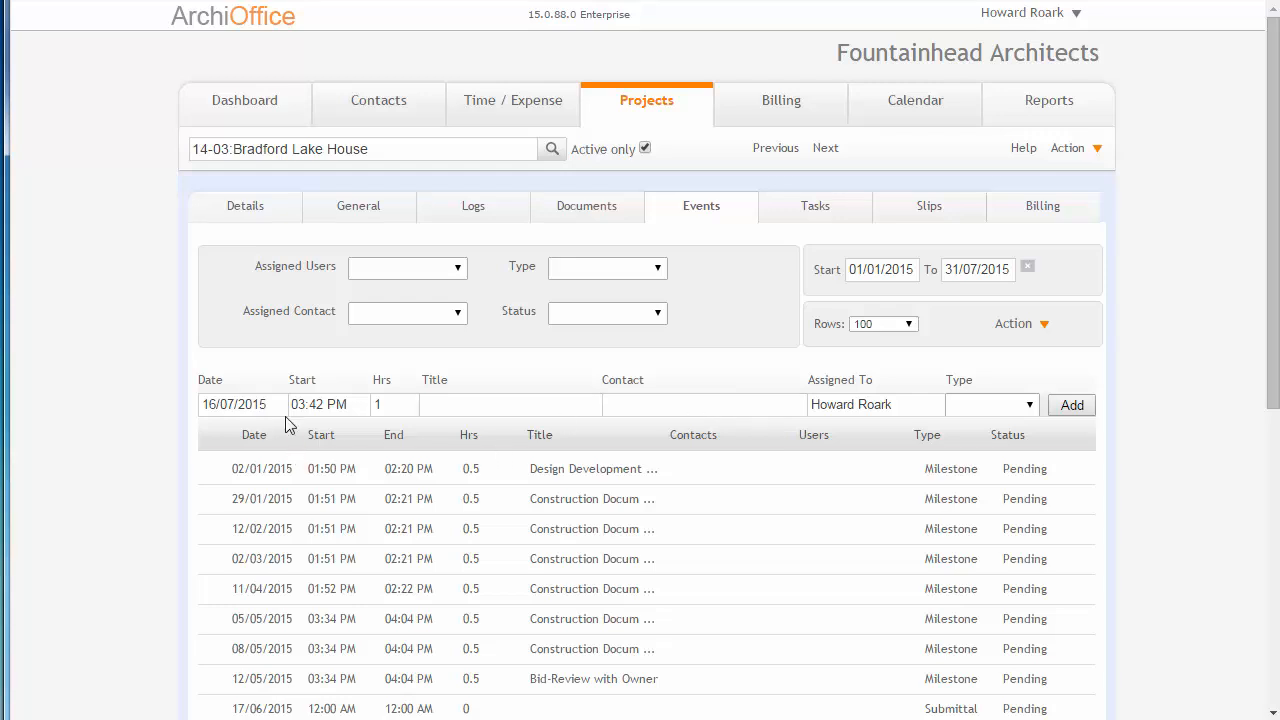
Set the new event entry's date to 17/07/2015 and its start time to 2pm.
click(240, 404)
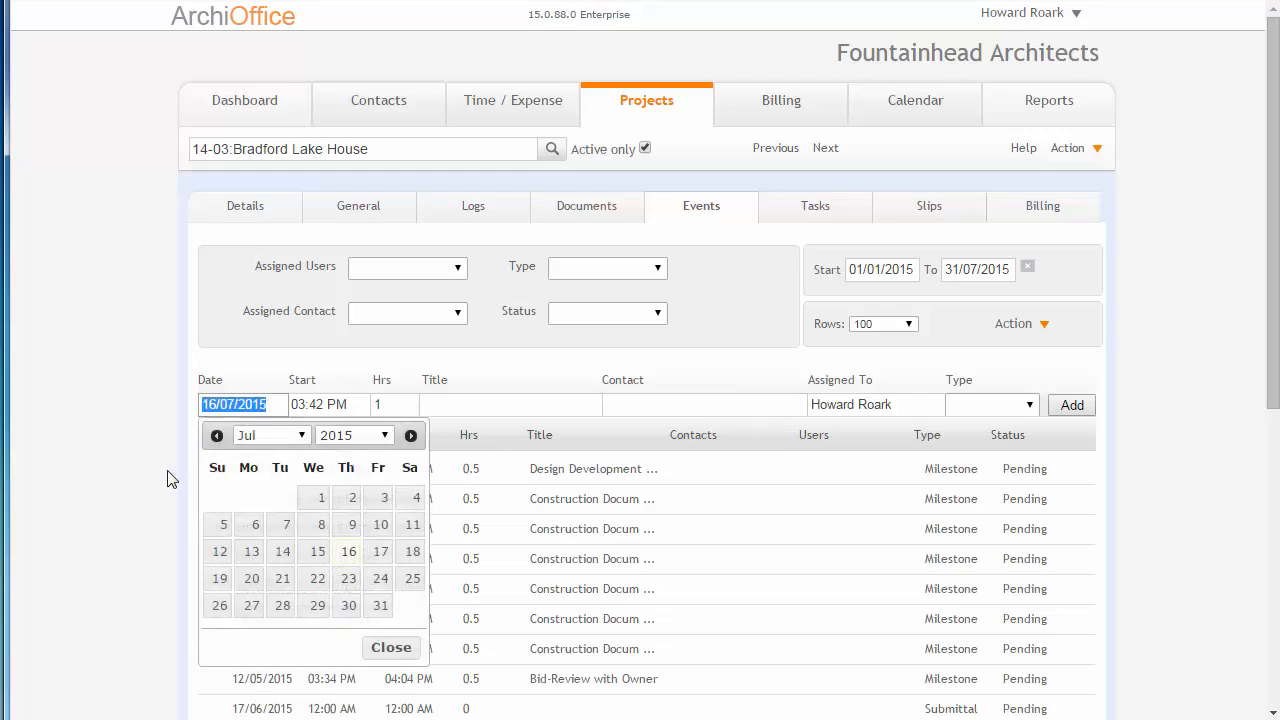
click(384, 556)
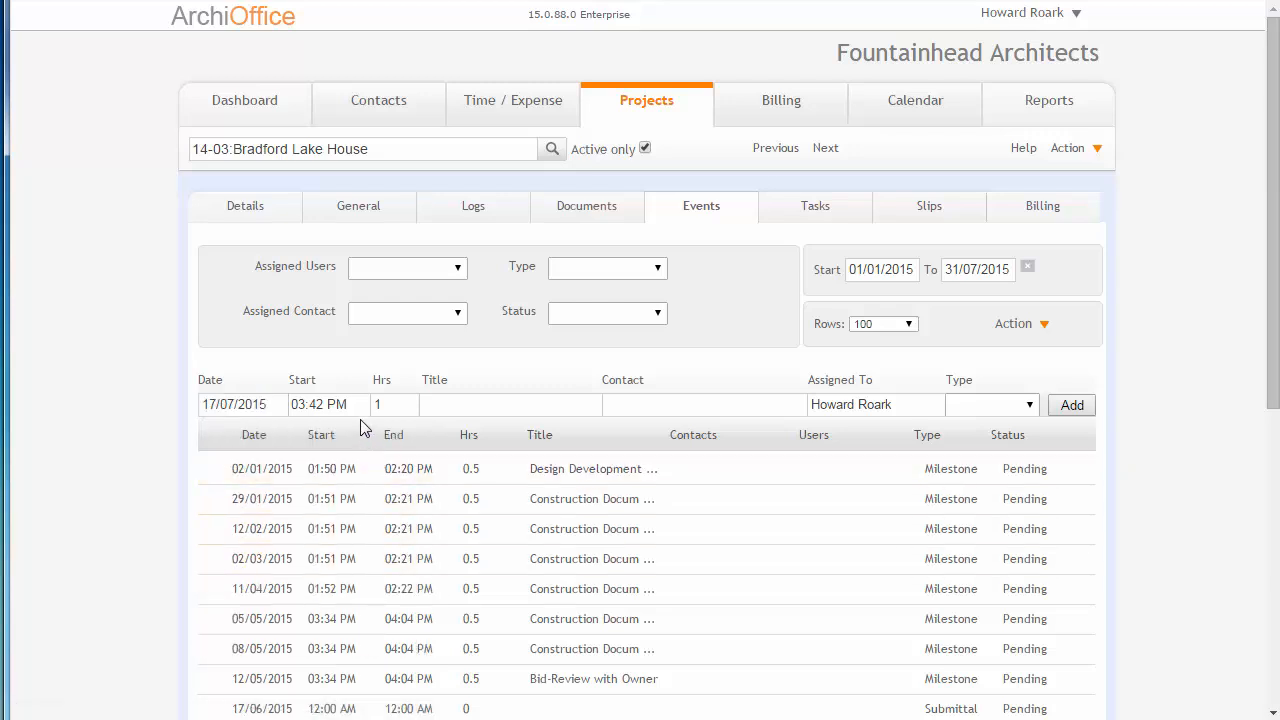
drag(358, 403, 223, 400)
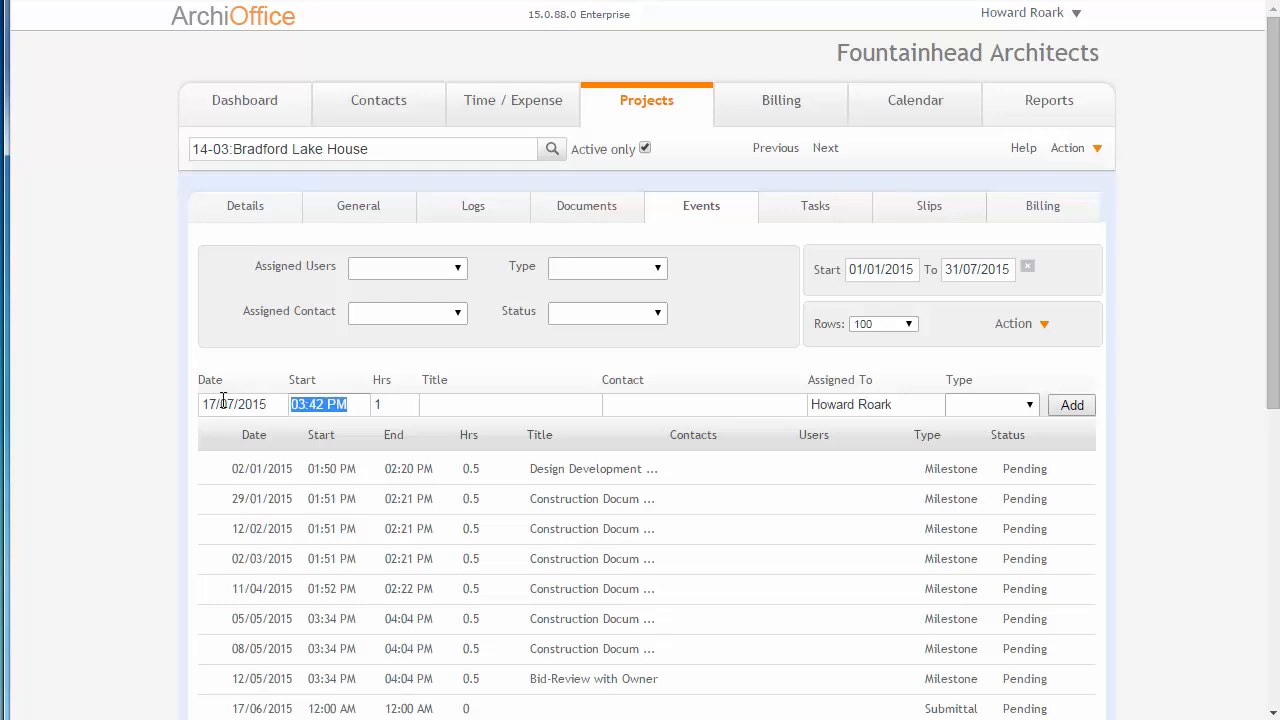
text(2pm)
key(Tab)
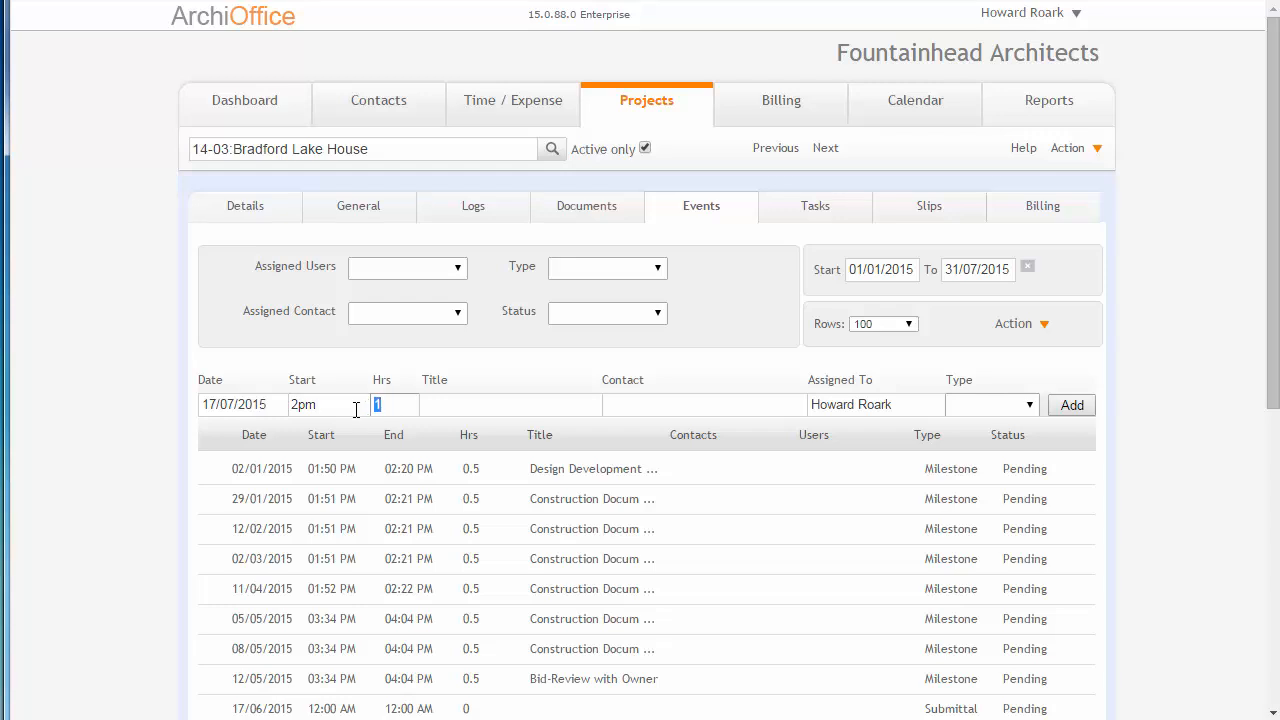
Give the new event 4 hours and the title TEST EVENT, and choose the third suggested project contact.
click(431, 408)
text(J)
key(Tab)
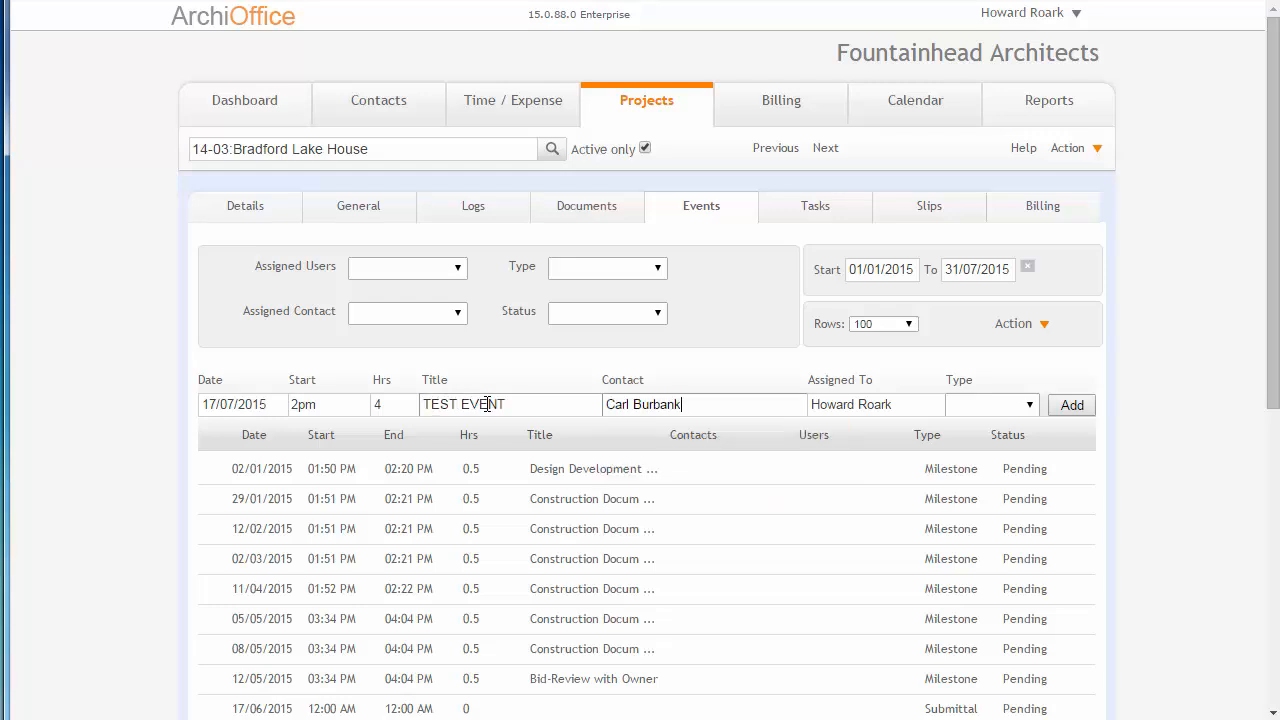
drag(708, 397, 568, 416)
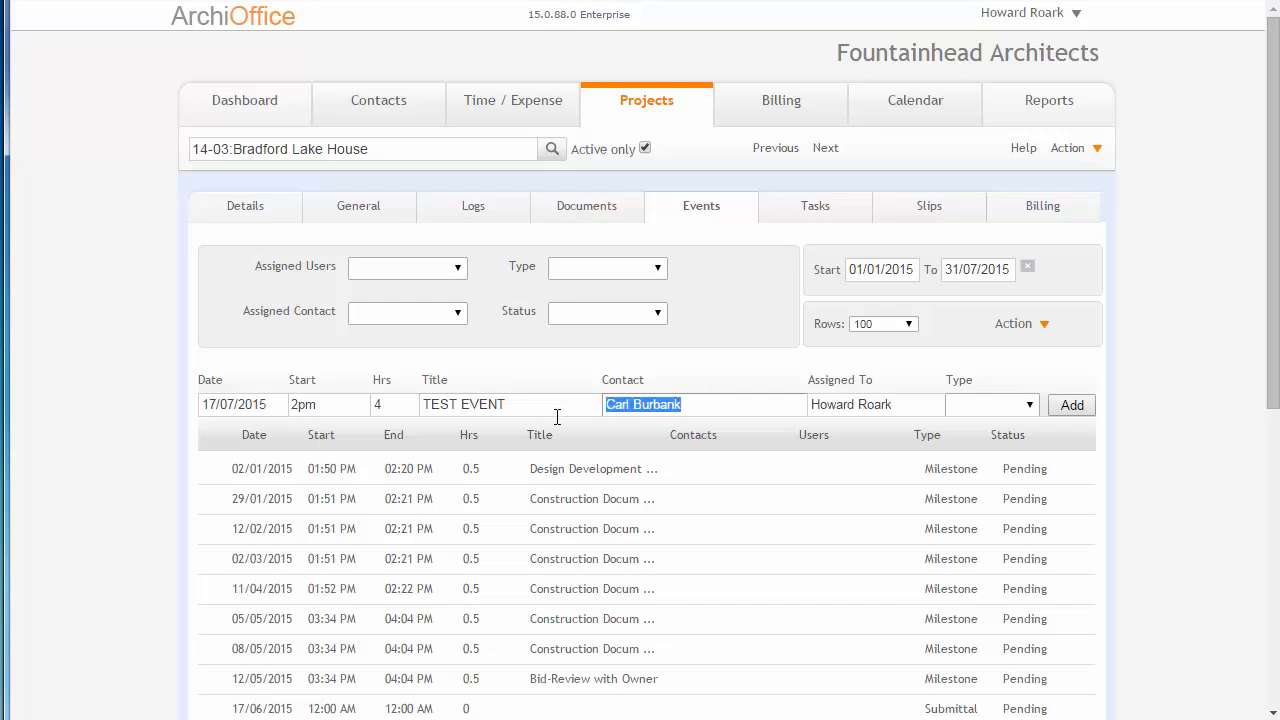
key(BackSpace)
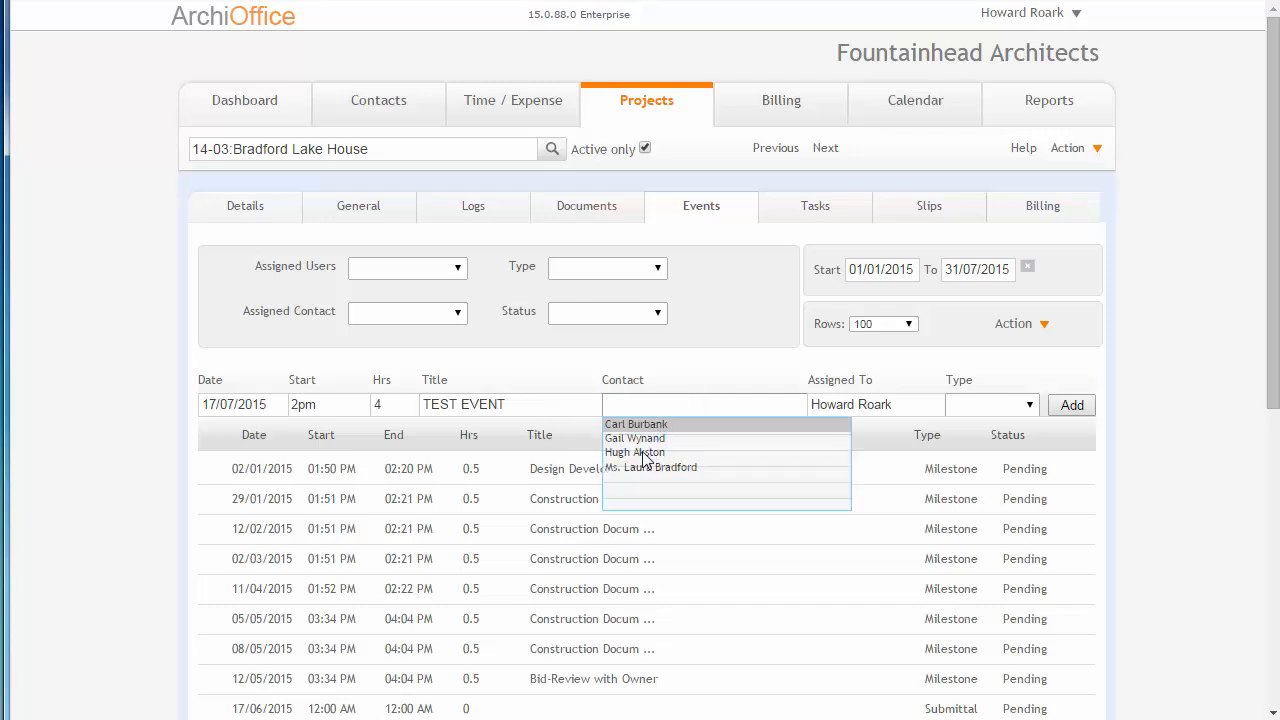
click(640, 455)
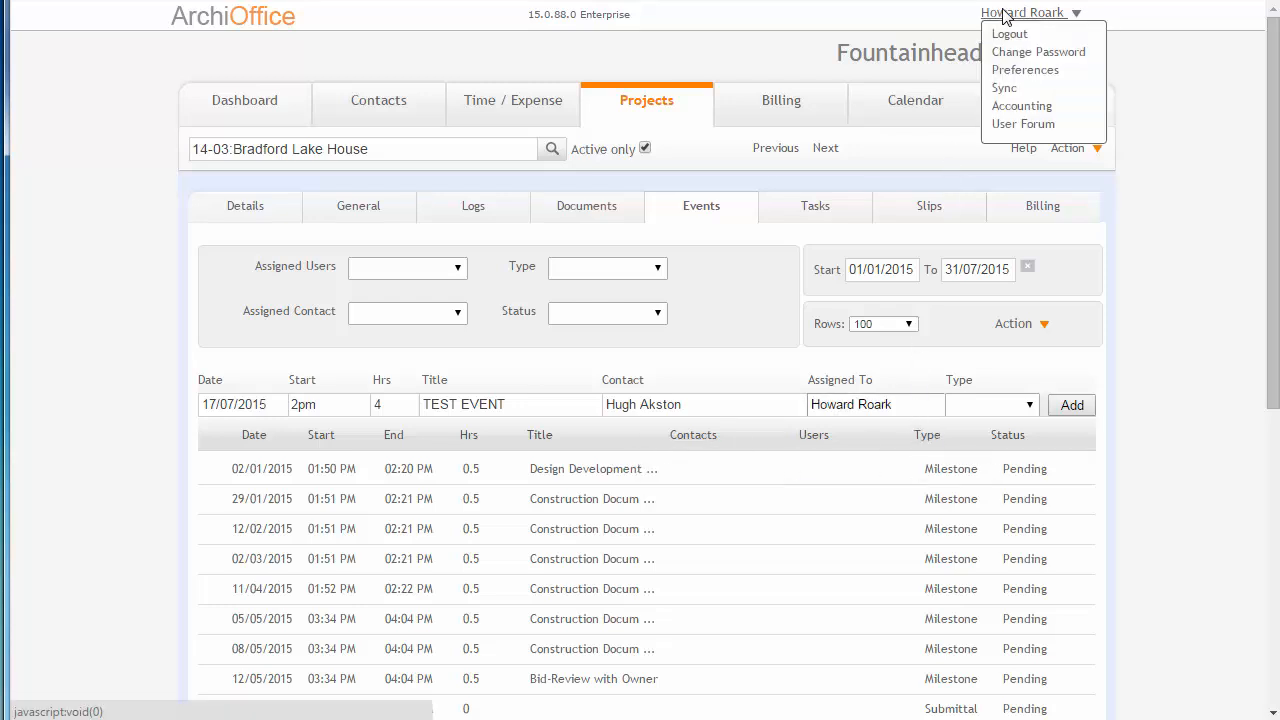
Set the new event's type to To Do and try to add it to the list.
click(1030, 404)
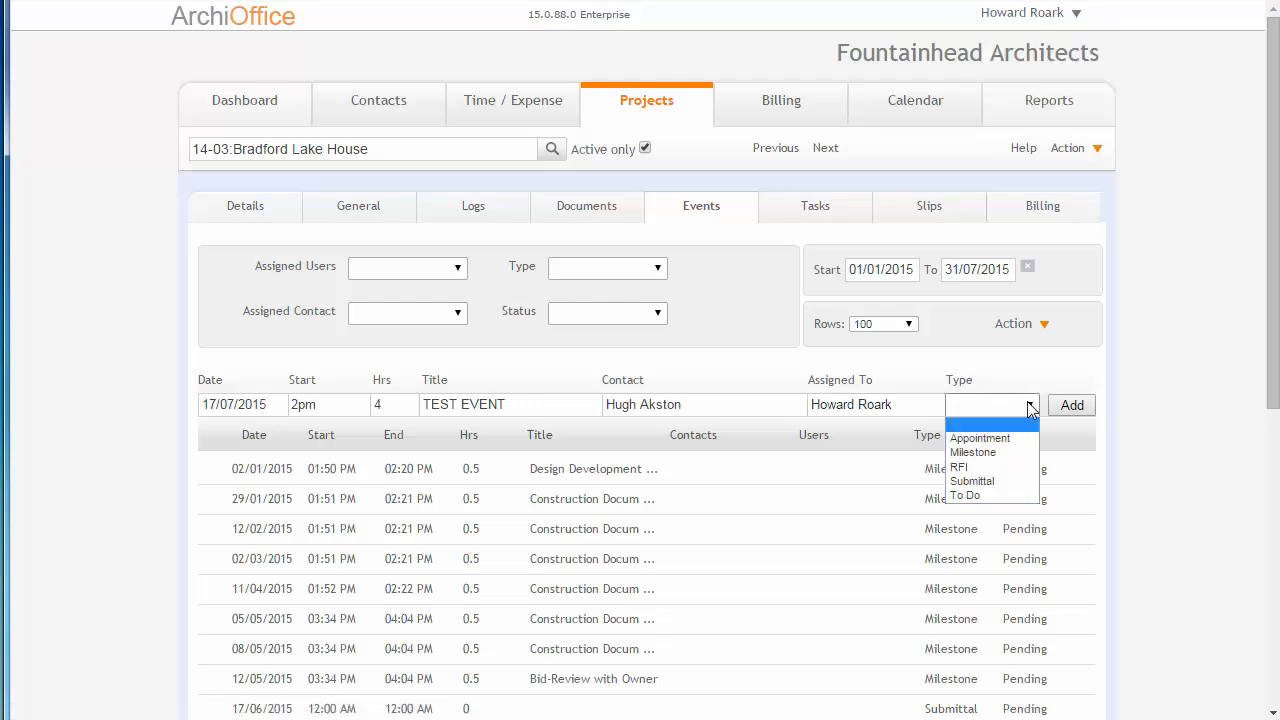
click(985, 497)
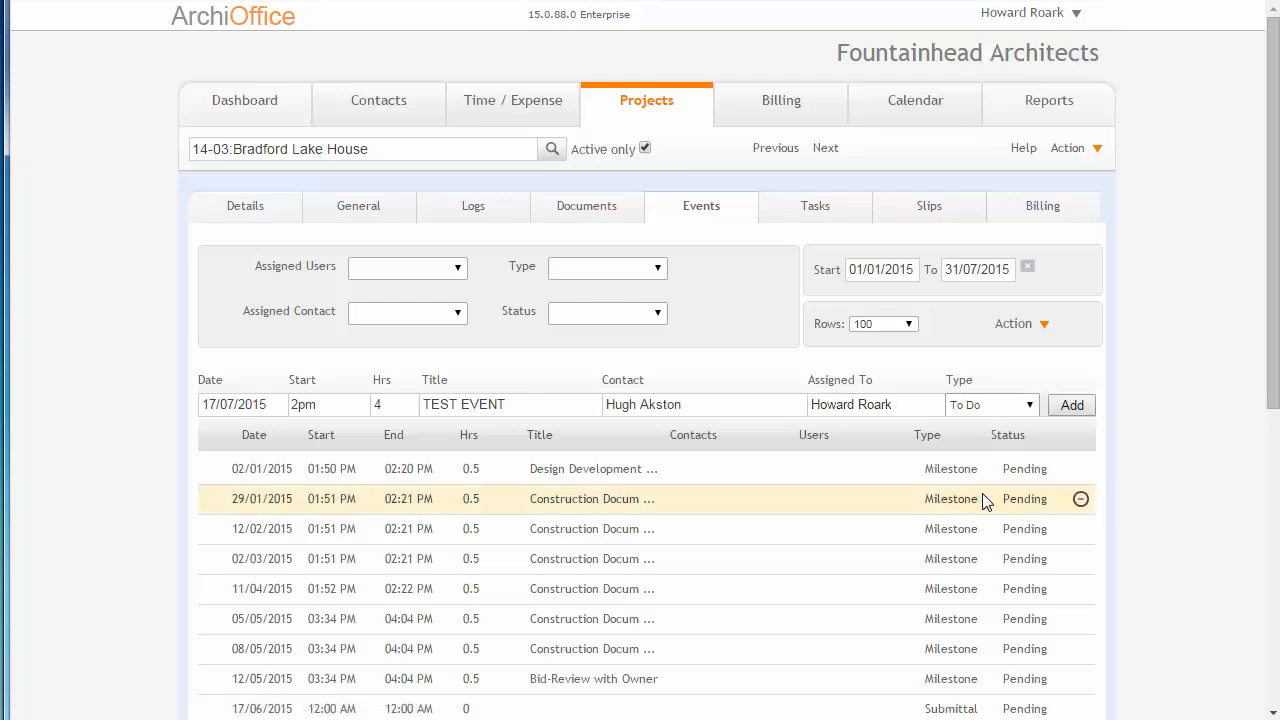
click(1072, 407)
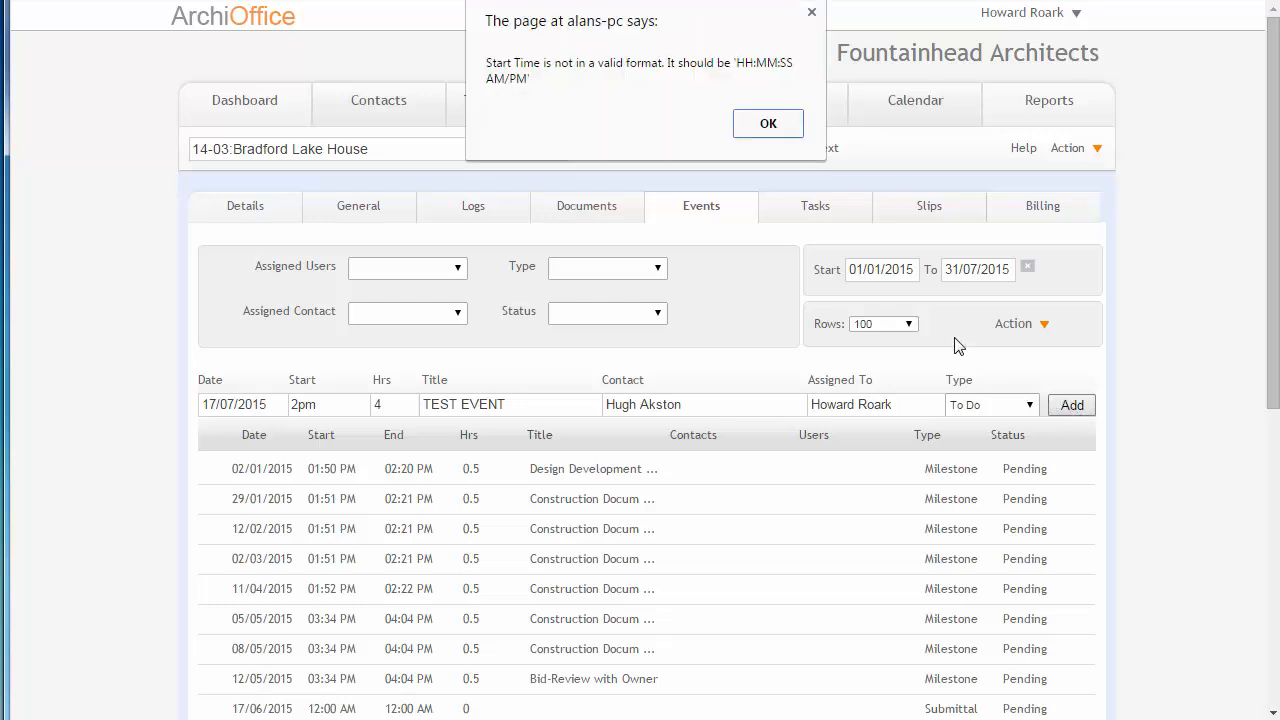
Correct the new event's start time to 02:00 pm, add the event, and check its entry in the events list.
click(757, 140)
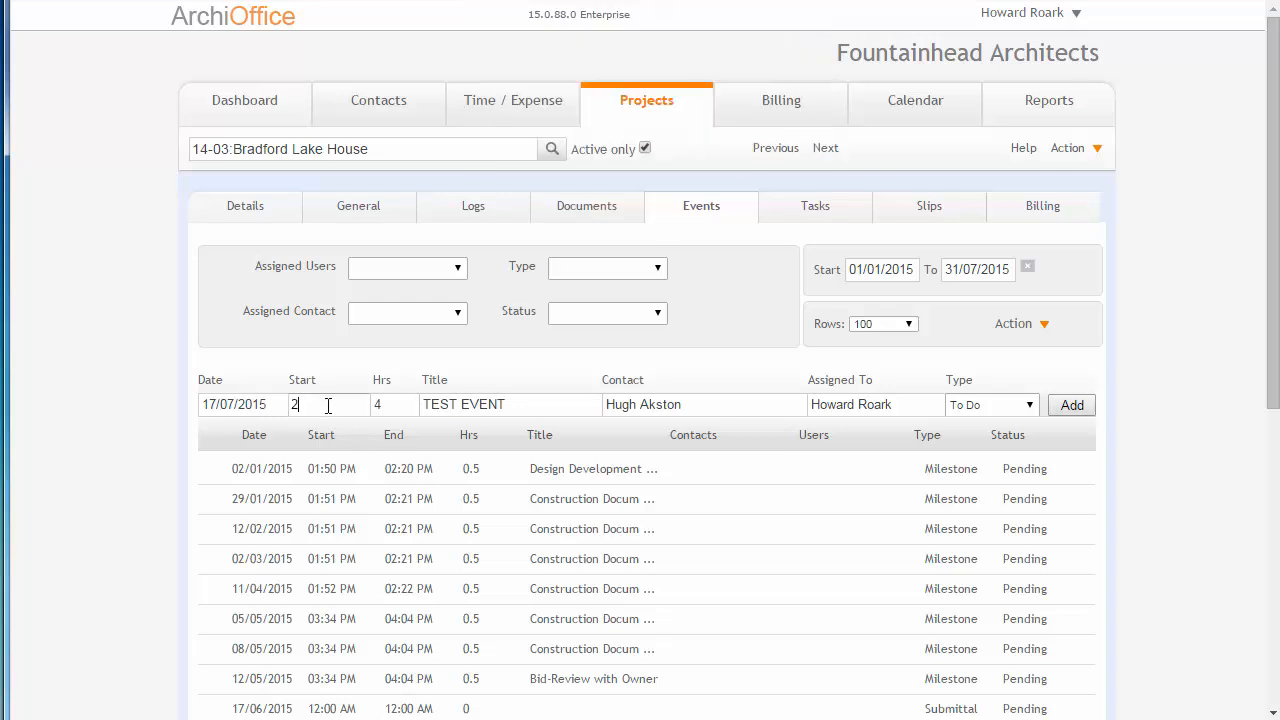
text(02:00 pm)
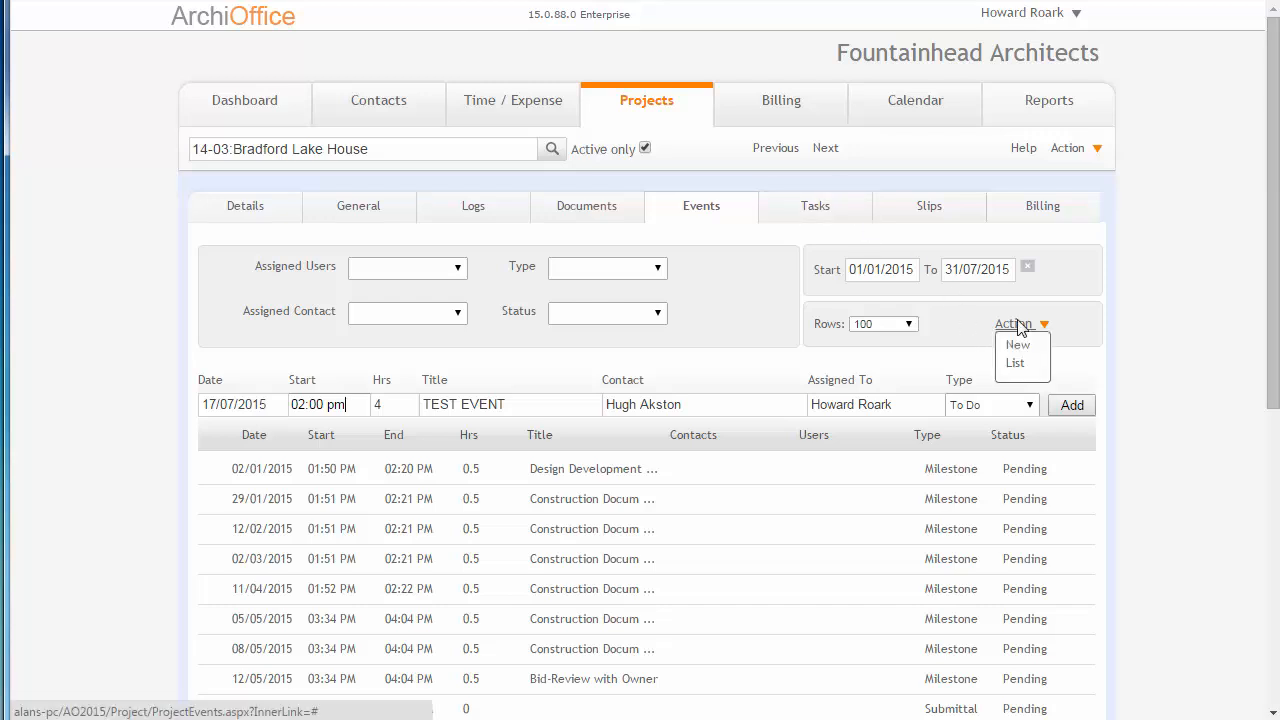
click(1073, 406)
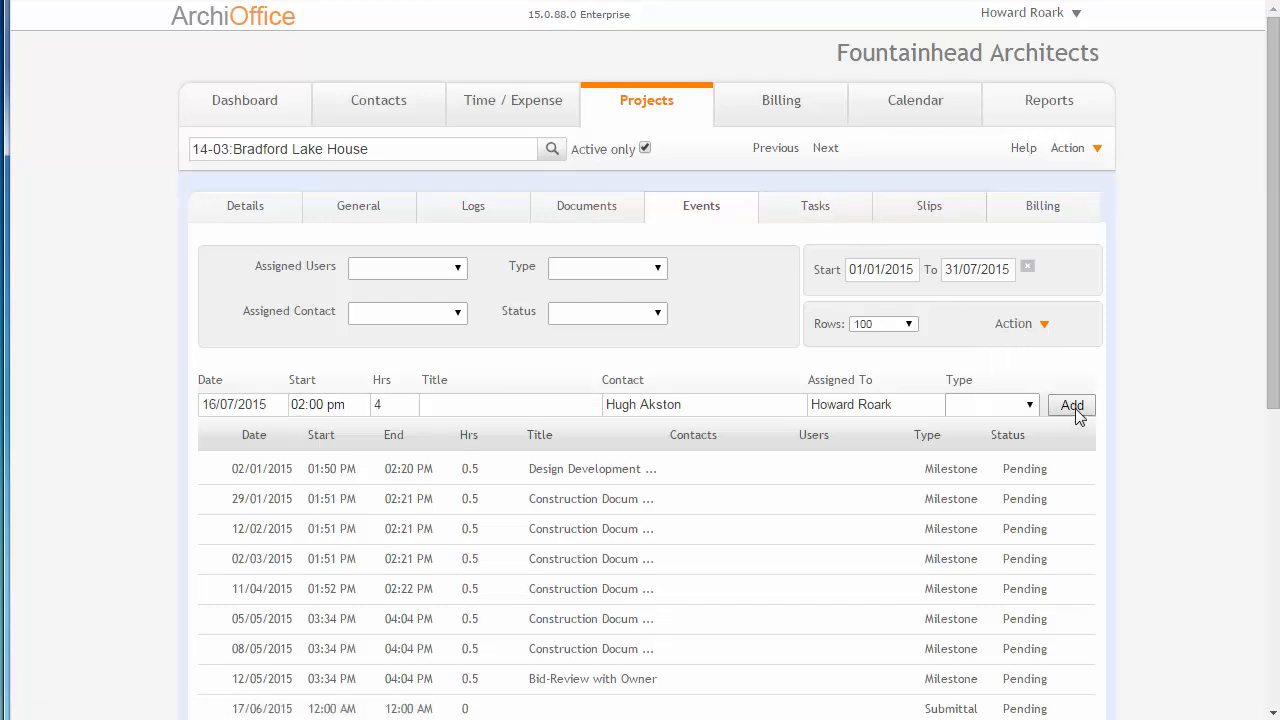
scroll(1200, 444, down, 4)
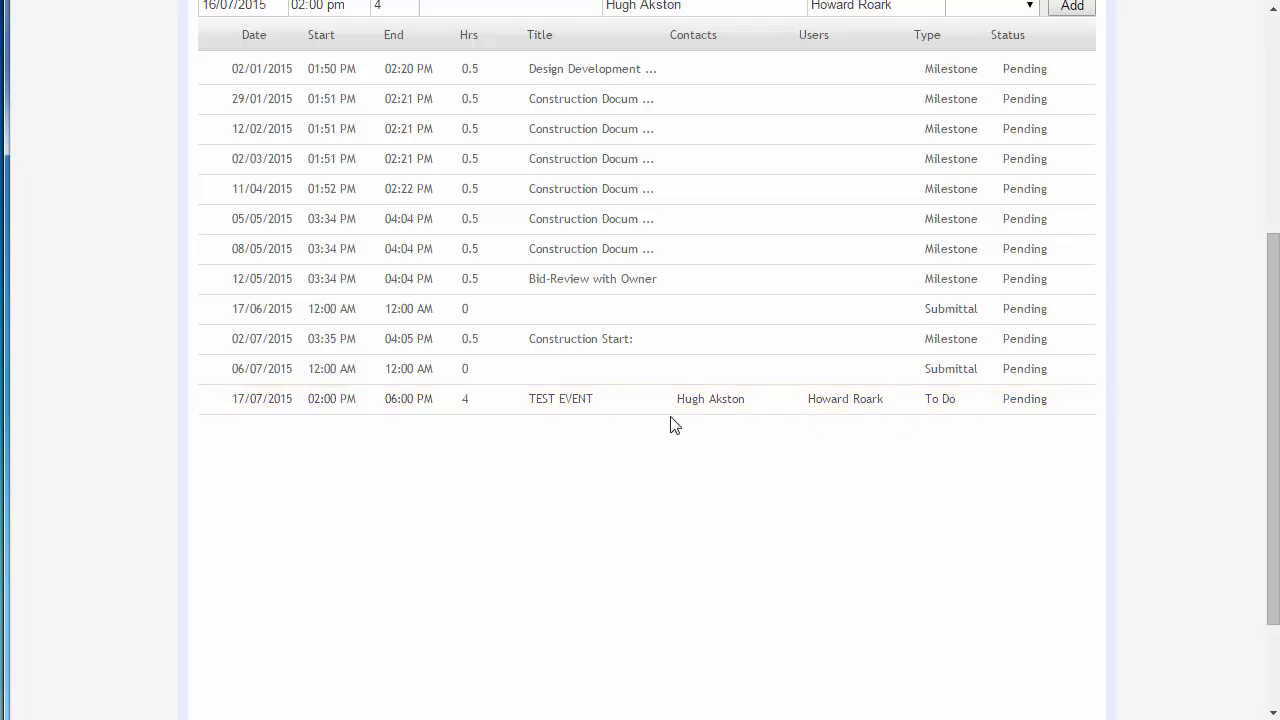
scroll(585, 440, up, 1)
scroll(585, 443, up, 2)
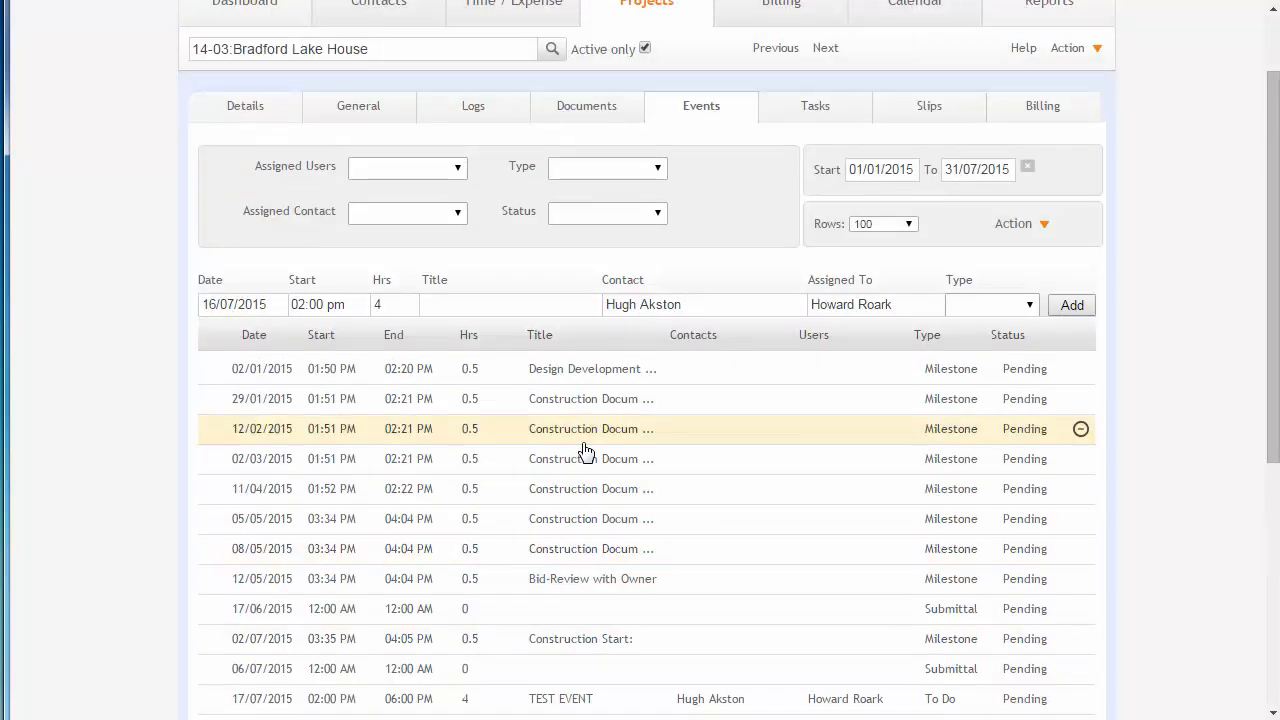
Create a new event for the project on its detail form and review the event fields, attendees, team and project contacts.
click(1014, 226)
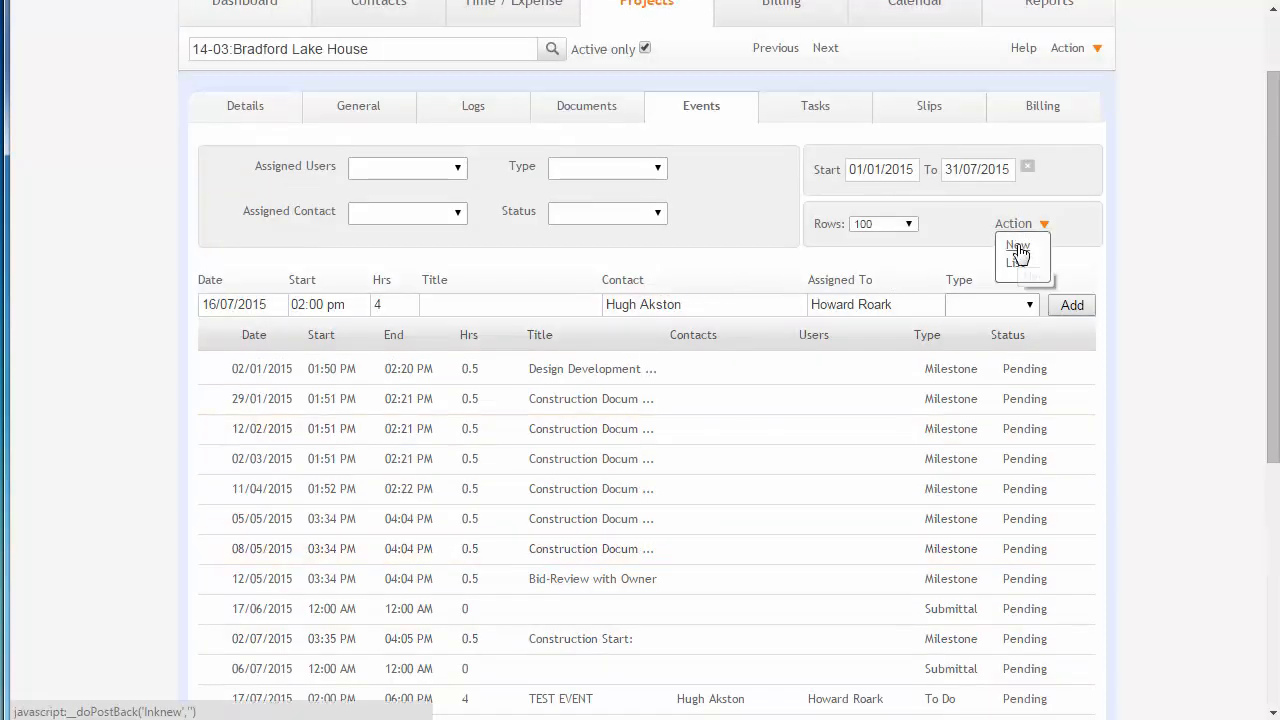
click(1017, 246)
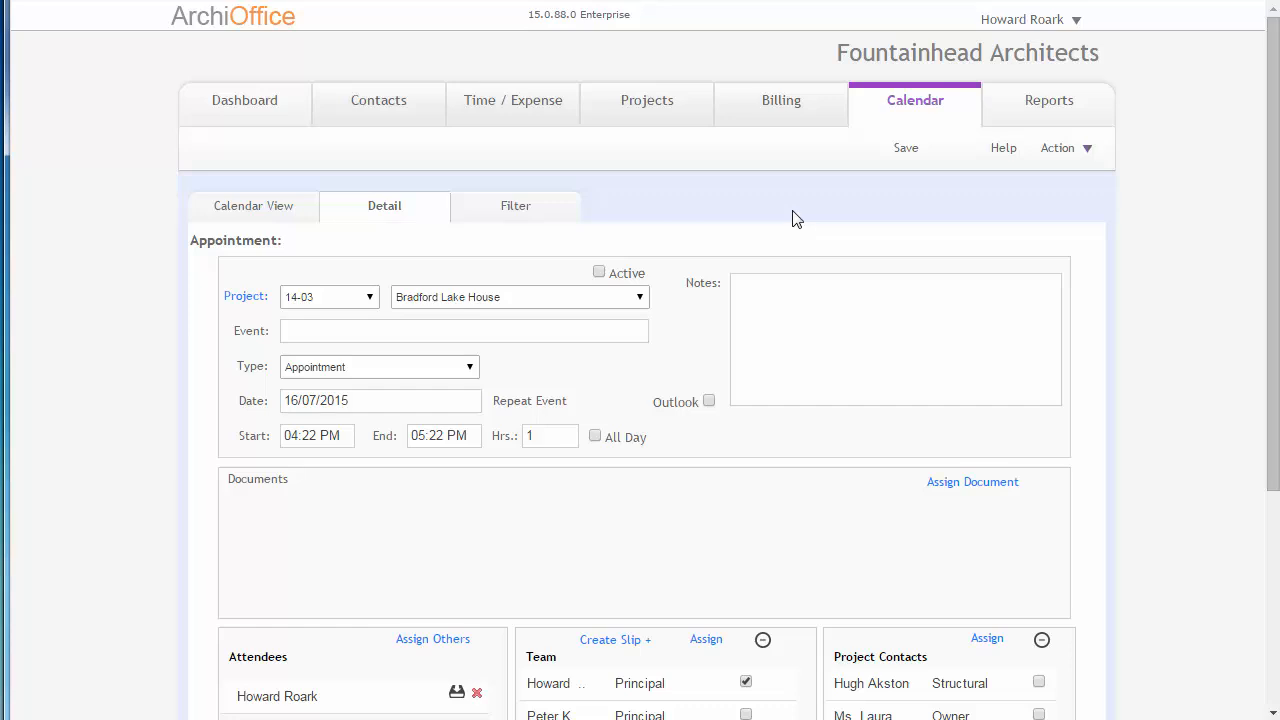
scroll(800, 217, down, 1)
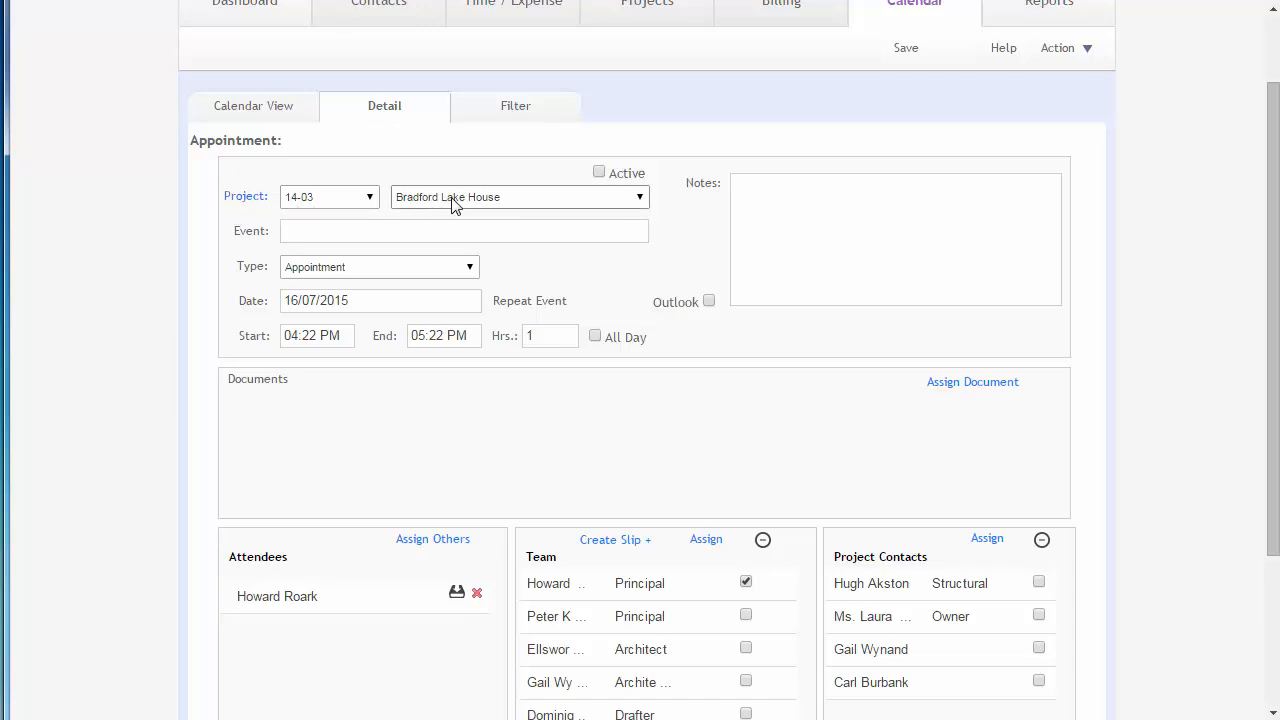
click(429, 229)
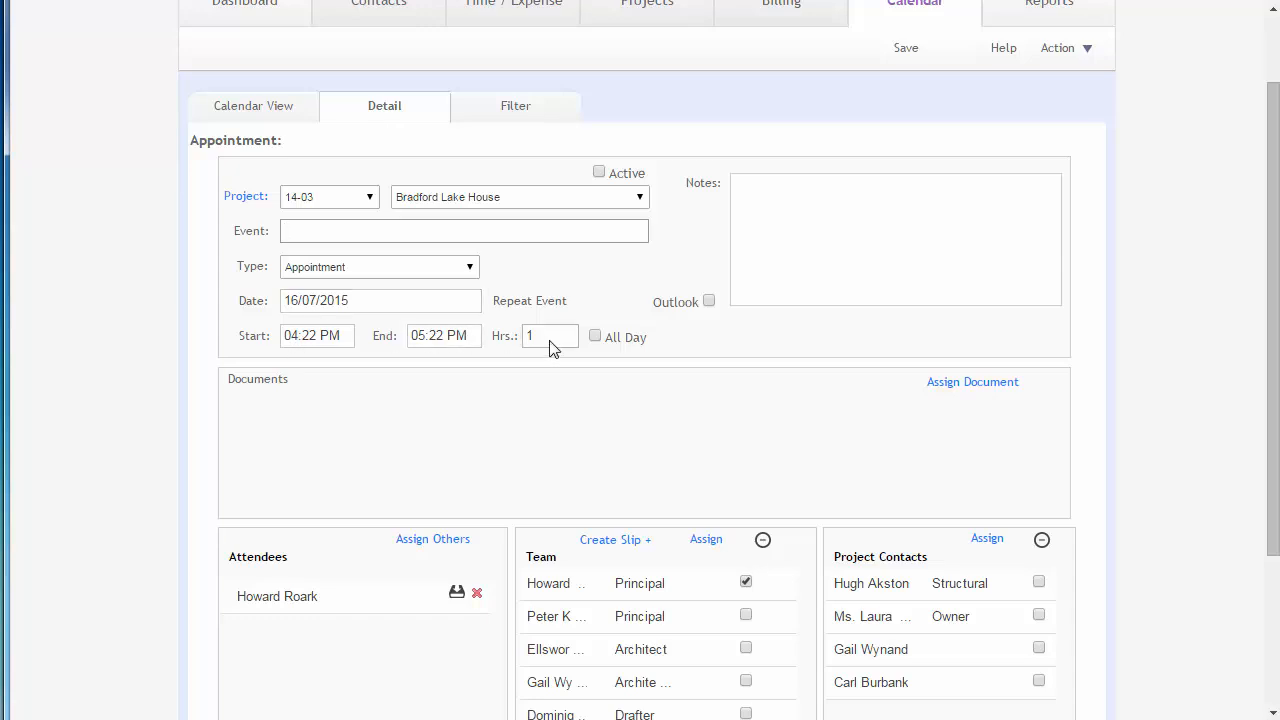
scroll(549, 345, down, 1)
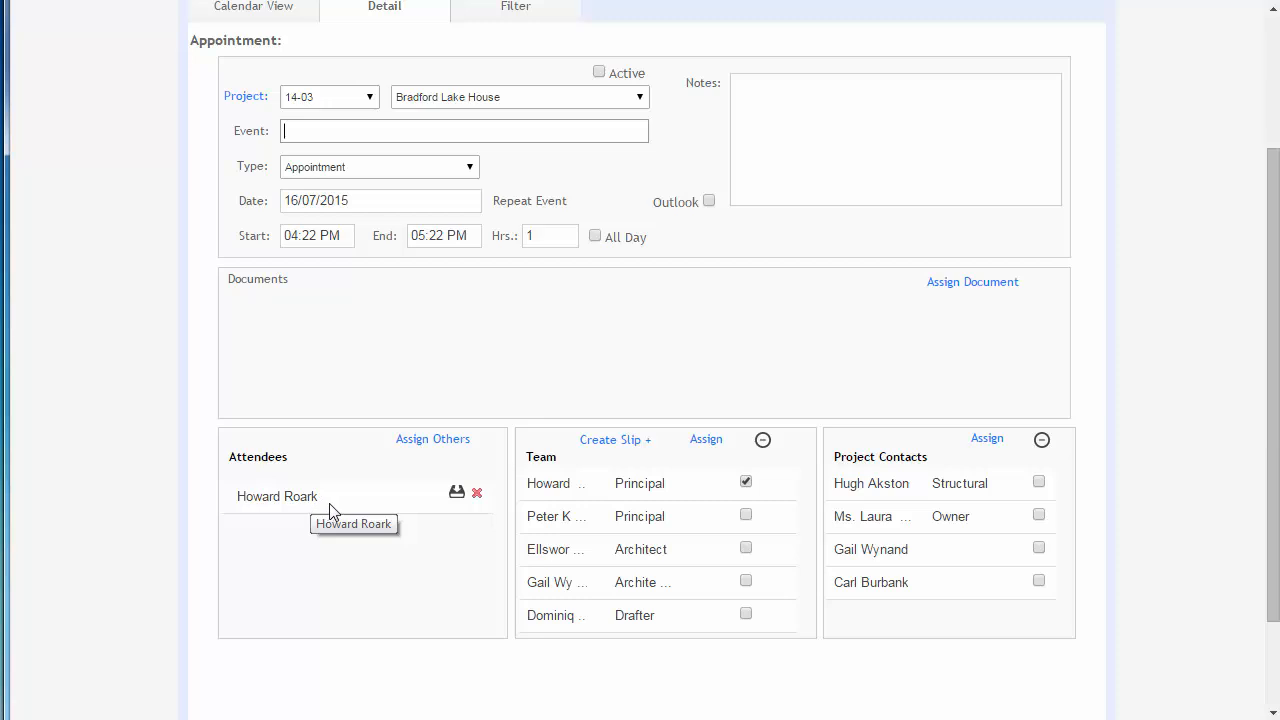
scroll(329, 503, up, 1)
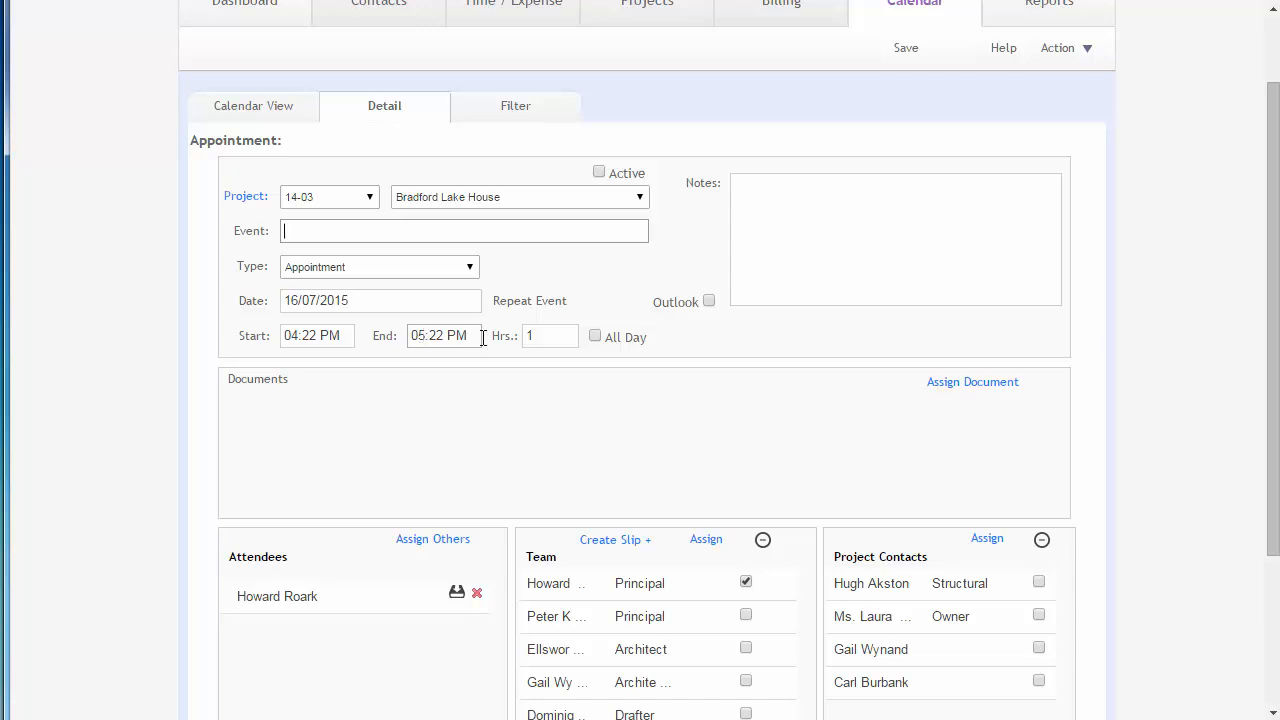
scroll(523, 336, up, 1)
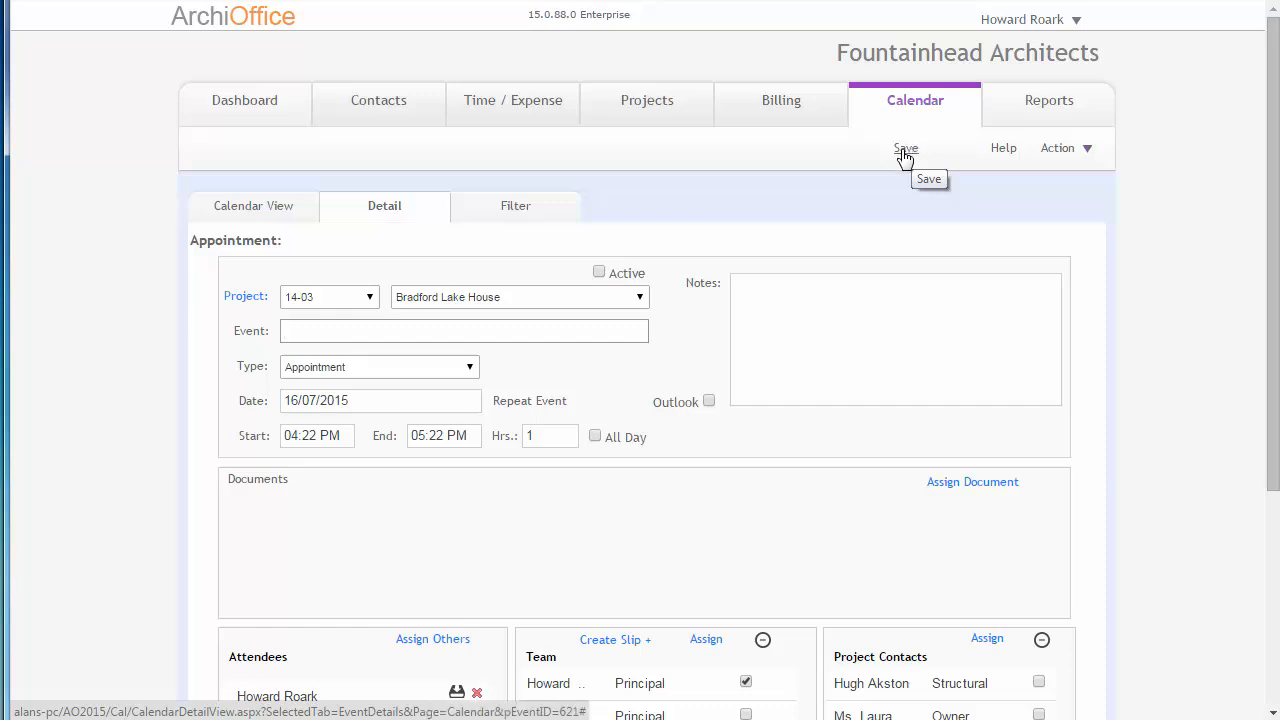
Reopen the events list of project 14-03 Bradford Lake House and look through all its events.
click(626, 120)
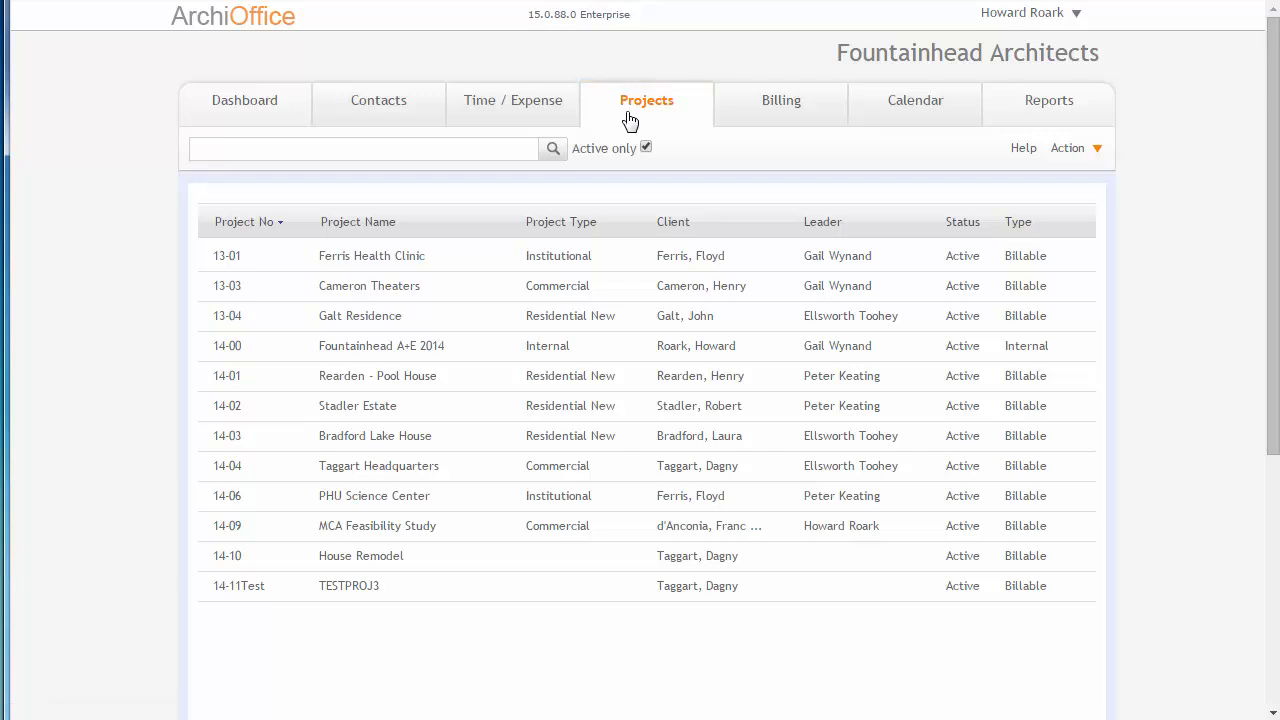
click(399, 437)
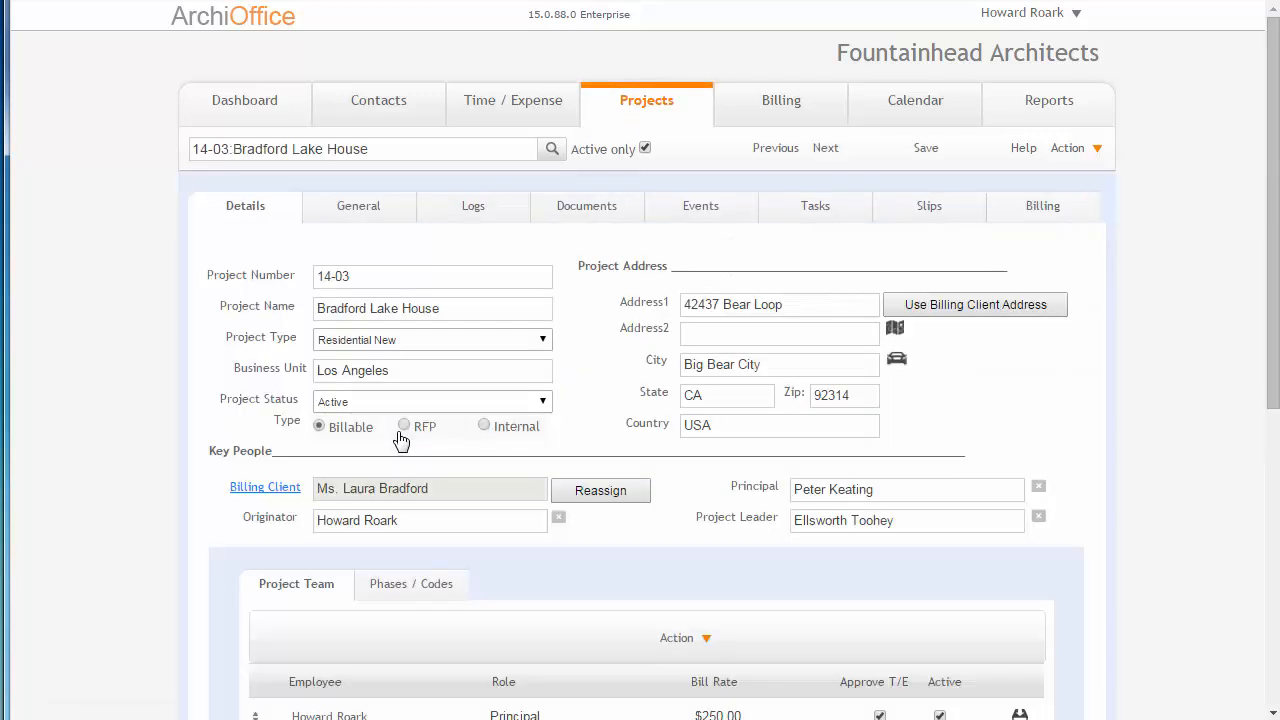
click(697, 208)
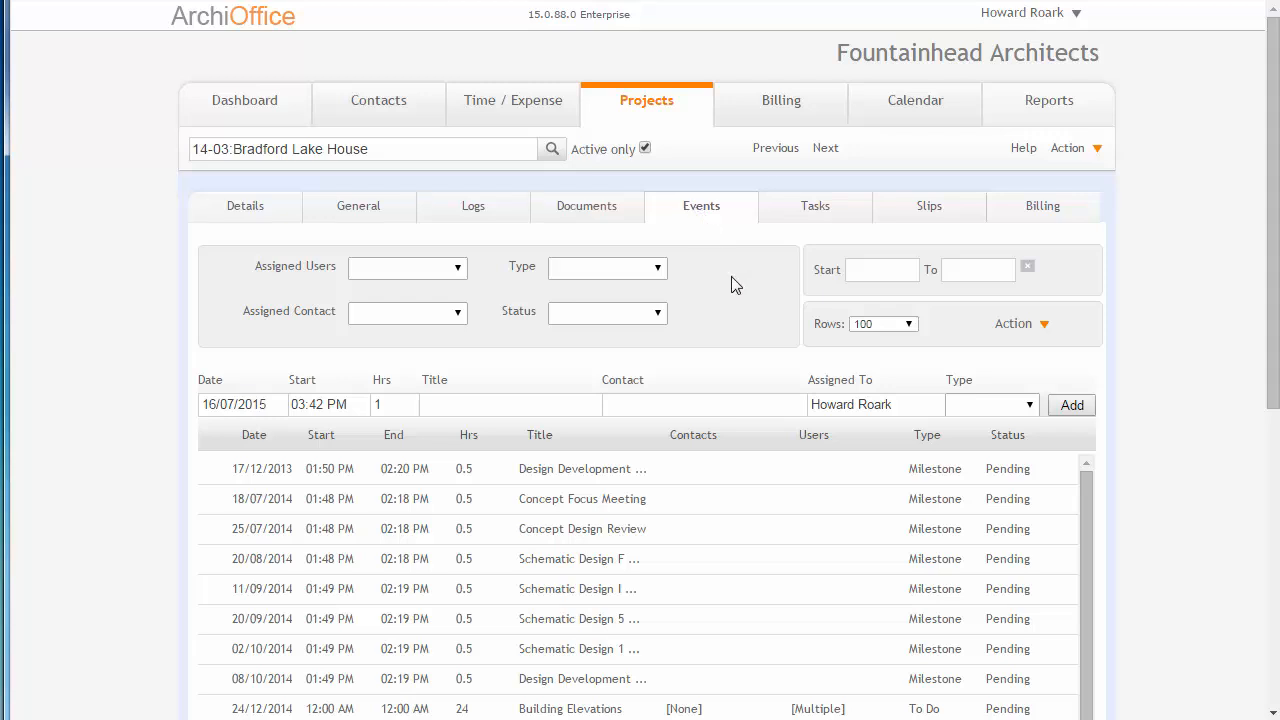
scroll(731, 280, down, 2)
scroll(1186, 349, down, 3)
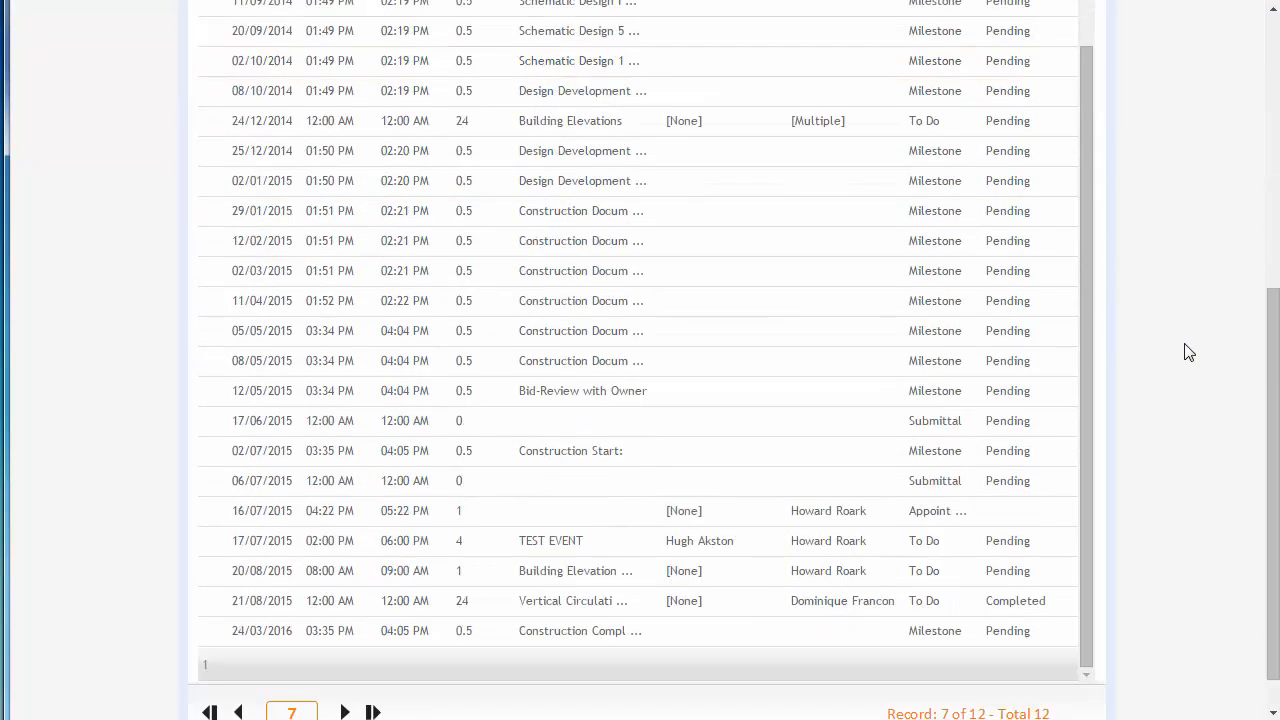
scroll(1188, 352, down, 1)
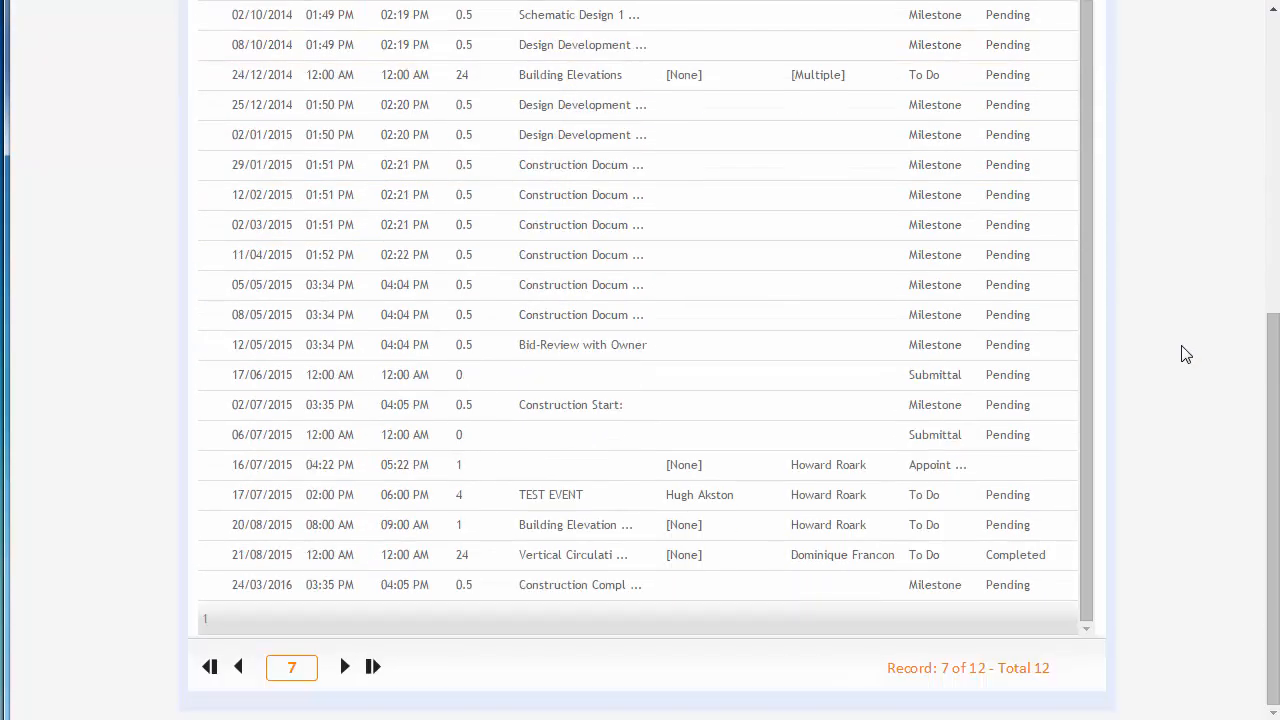
scroll(1186, 355, up, 6)
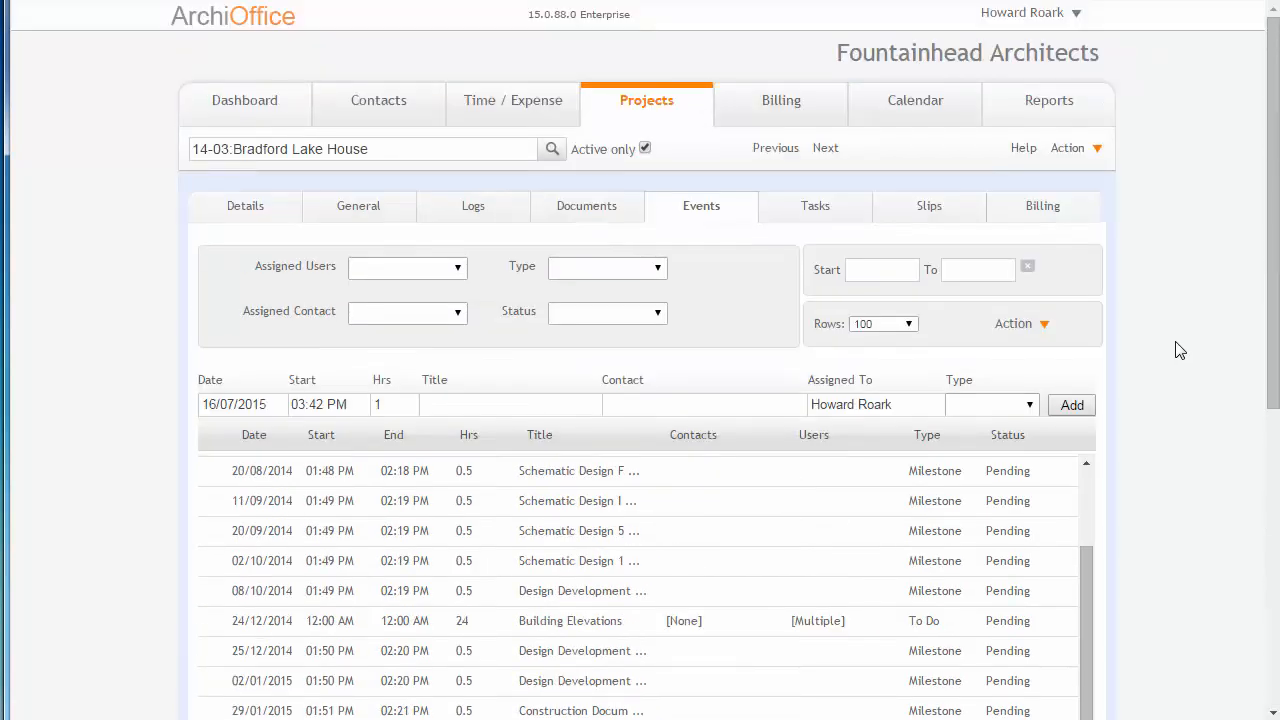